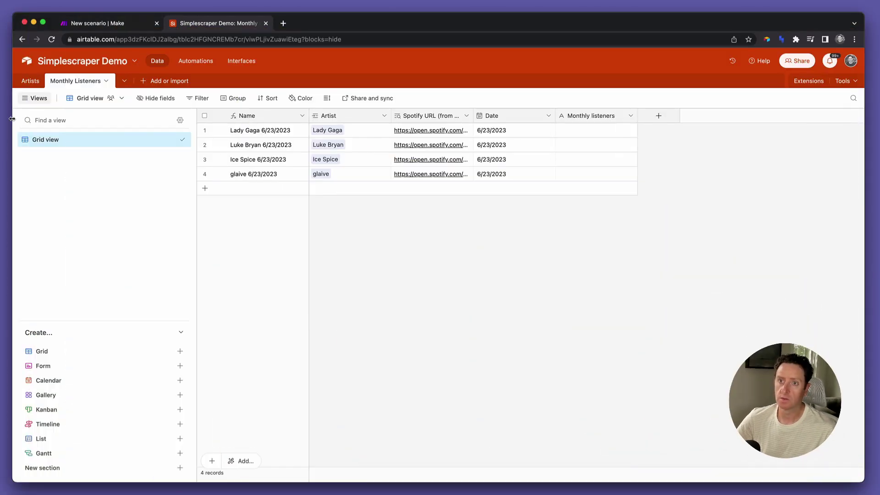
Change the Artists table's Spotify URL field to Single line text, confirm, and widen its column.
left_click(32, 82)
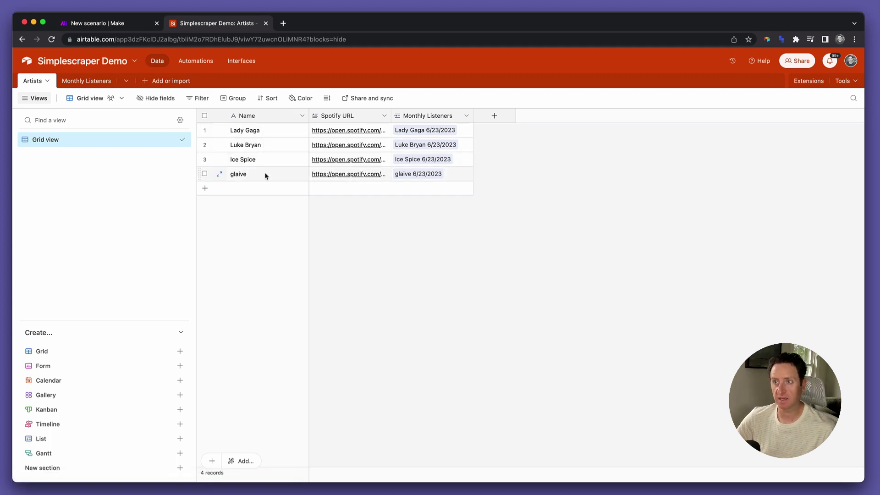
double_click(338, 120)
left_click(350, 165)
left_click(355, 194)
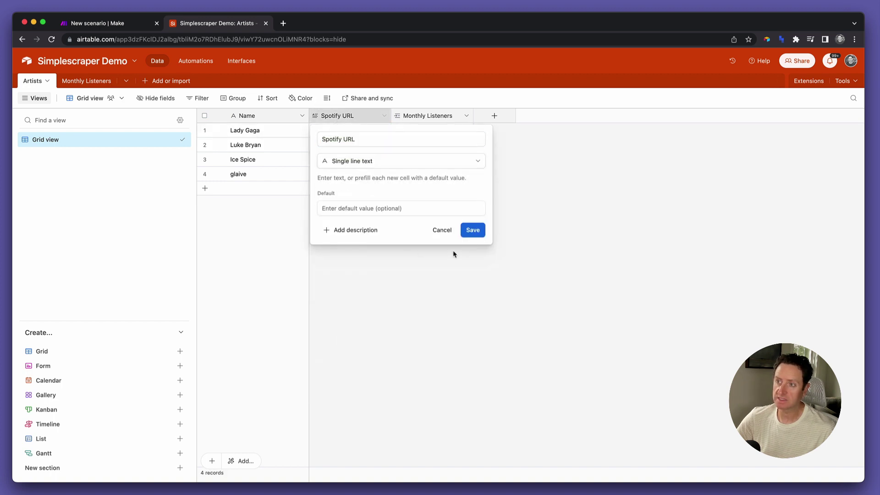
left_click(472, 230)
left_click(505, 327)
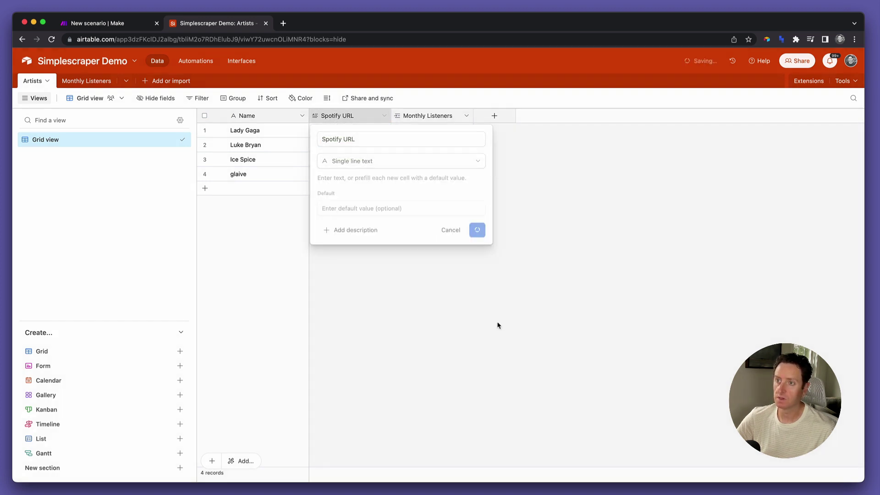
left_click(363, 134)
left_click_drag(390, 115, 445, 145)
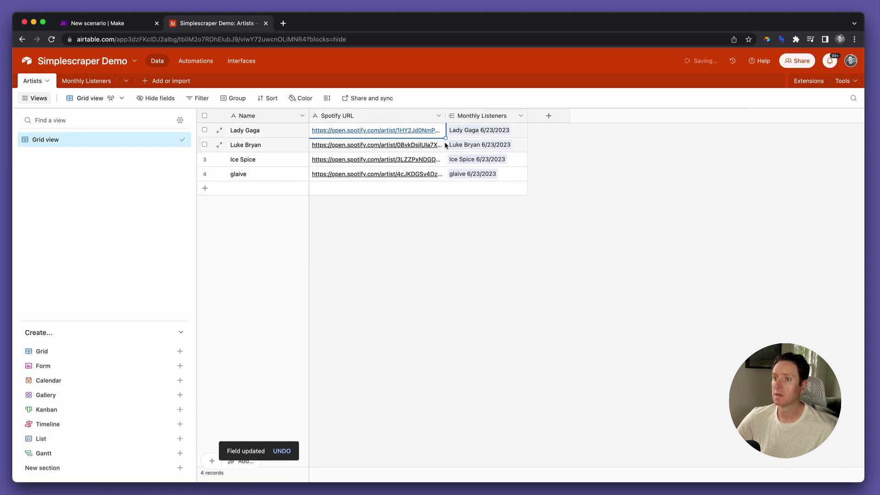
In the Monthly Listeners table, follow Lady Gaga's Spotify URL link to her artist page.
left_click(94, 86)
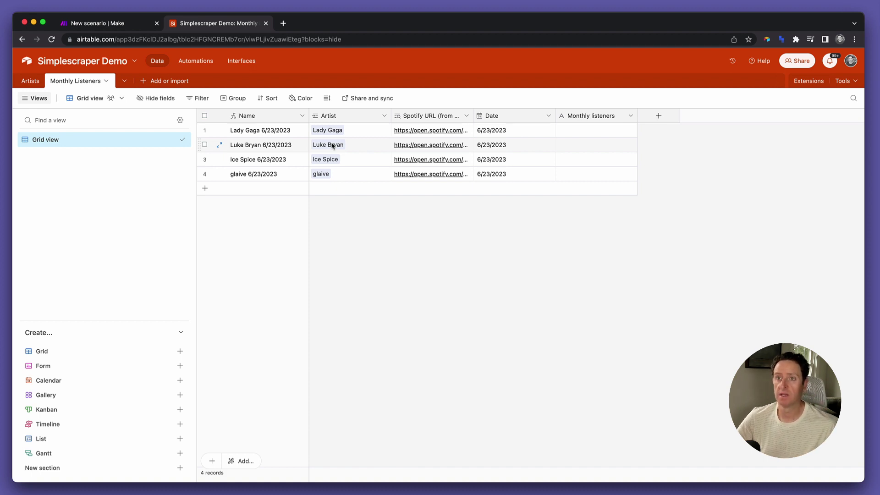
left_click(367, 134)
key("Down")
key("Down")
key("Up")
key("Up")
key("Right")
key("Down")
key("Down")
key("Down")
left_click(412, 117)
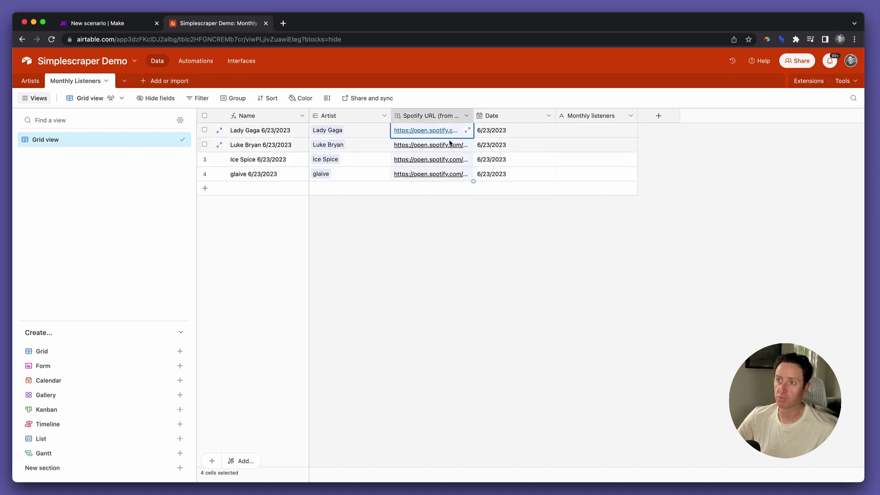
left_click(438, 131)
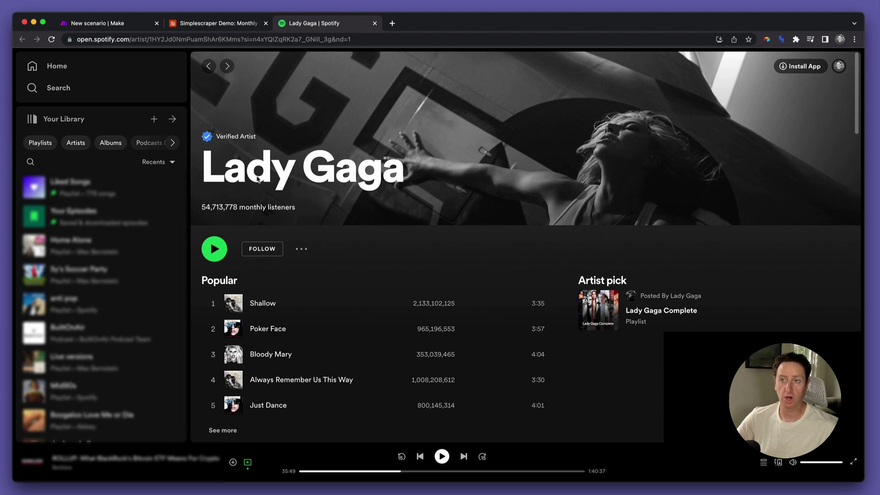
Open the Simplescraper dashboard in a new tab, then return to Lady Gaga's Spotify page.
left_click(390, 25)
type("simple")
key("Return")
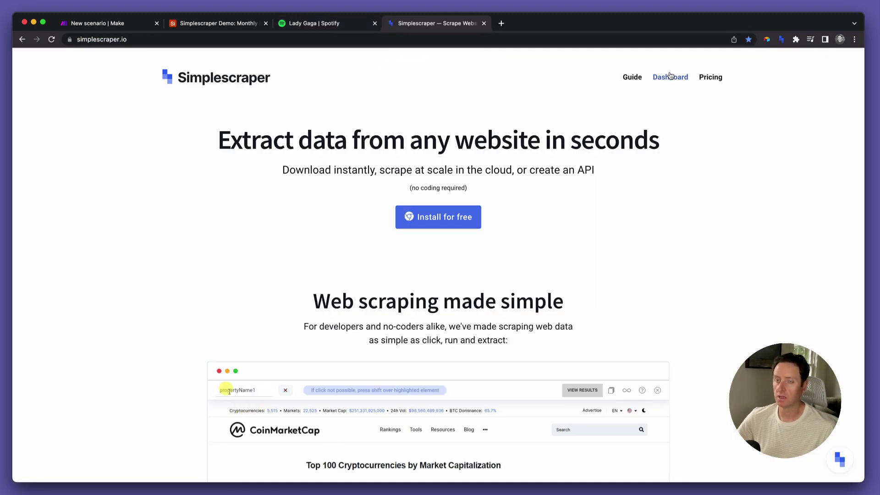
left_click(670, 76)
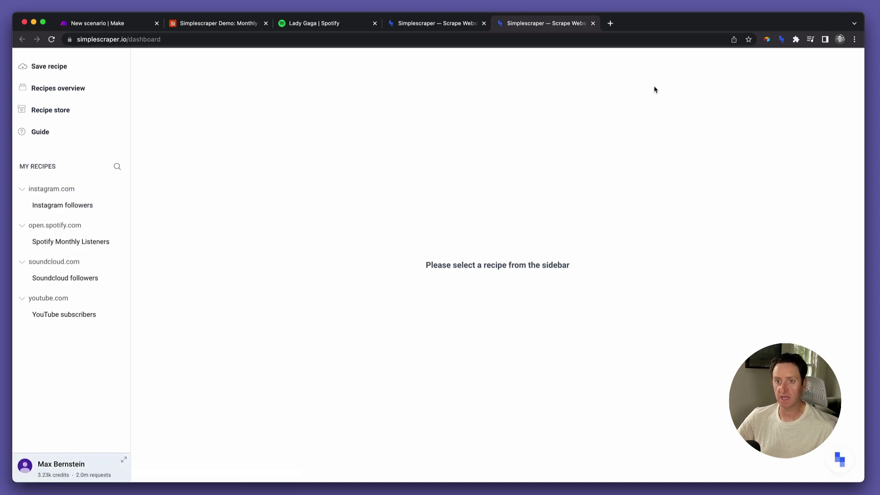
key("super+w")
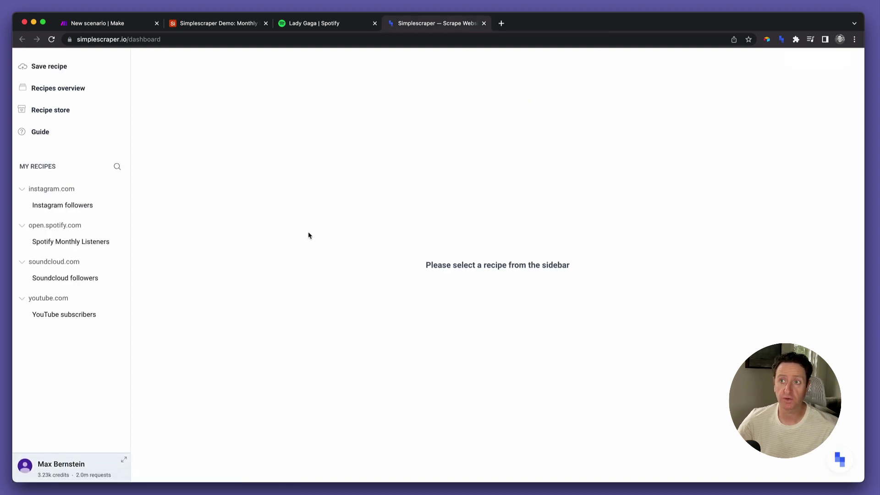
left_click(315, 29)
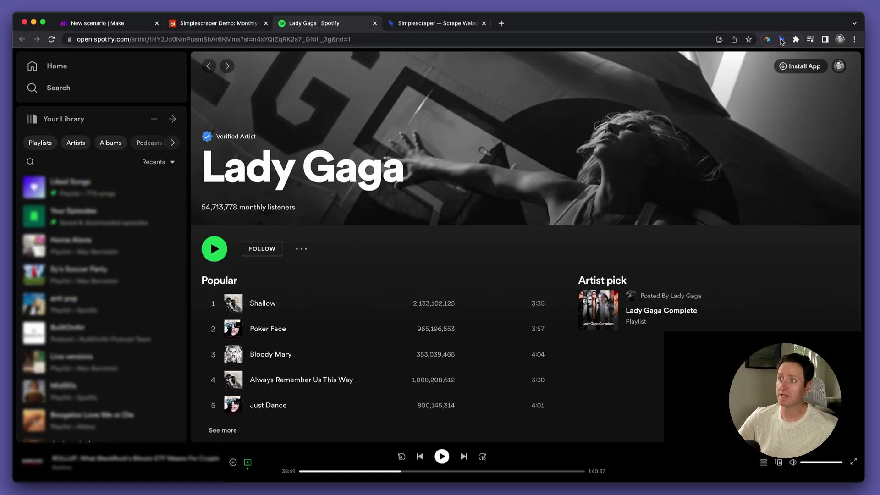
Start a Simplescraper scrape on the Spotify page with a property named 'Monthly listeners'.
left_click(781, 39)
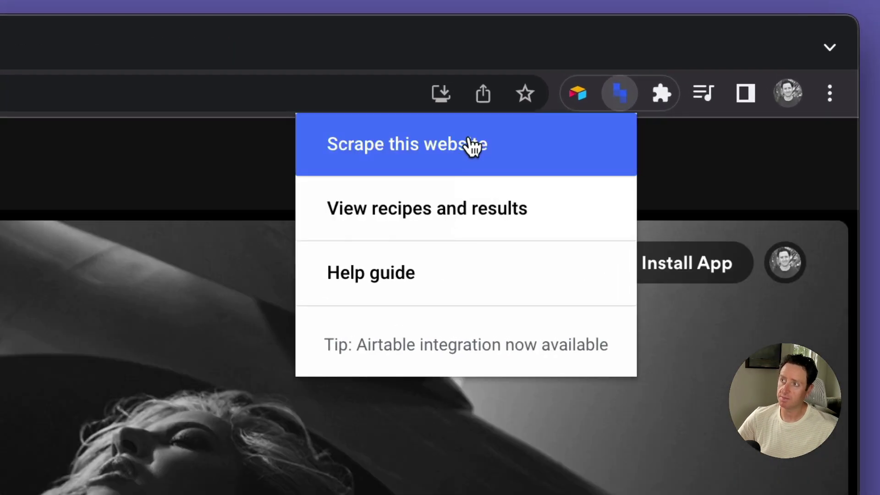
left_click(476, 145)
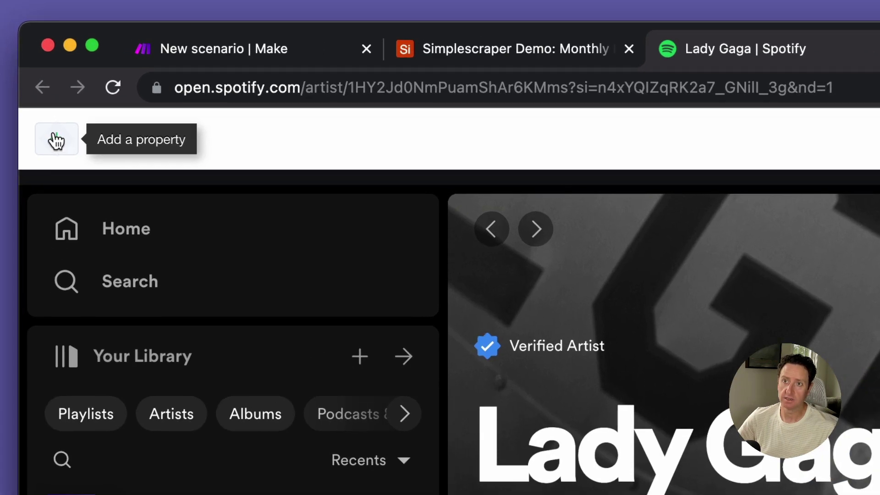
left_click(55, 138)
double_click(214, 141)
type("Monthly listeners")
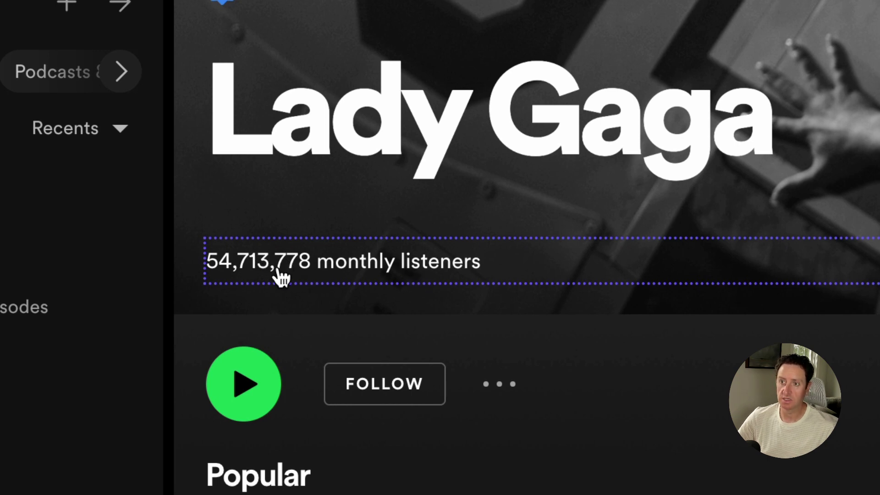
Select only the monthly listener count as the property's data and view the results.
left_click(277, 263)
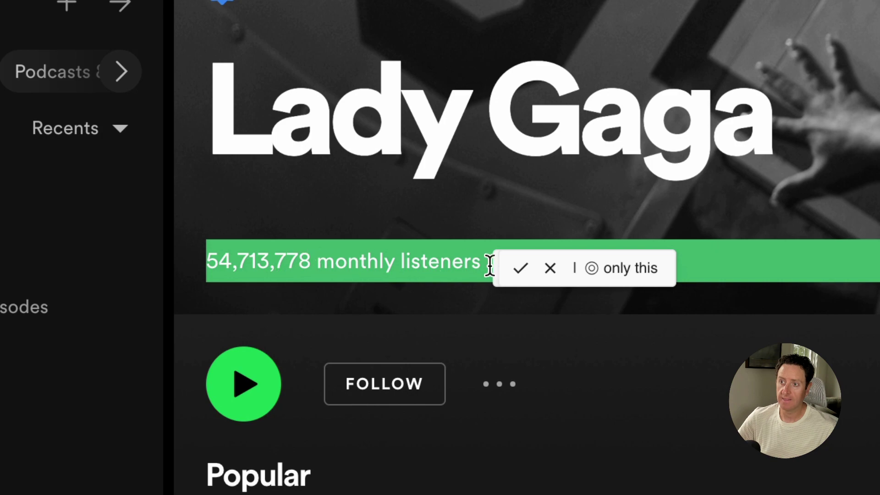
left_click(633, 271)
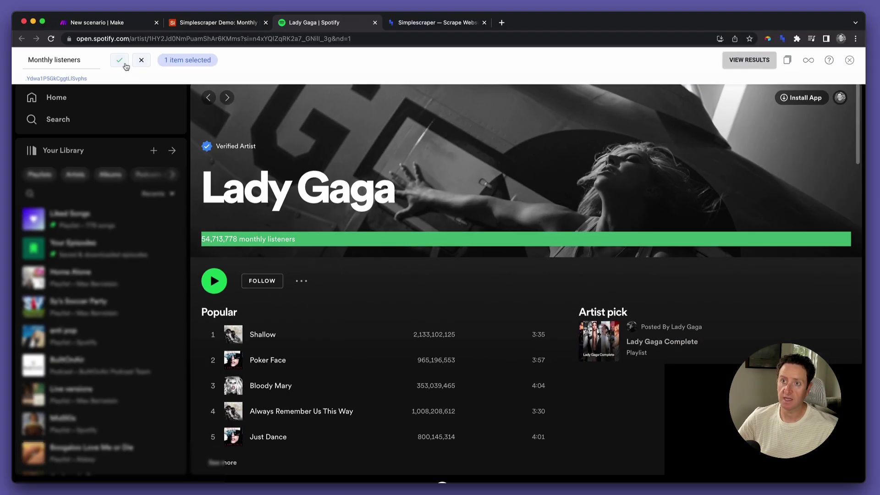
left_click(125, 65)
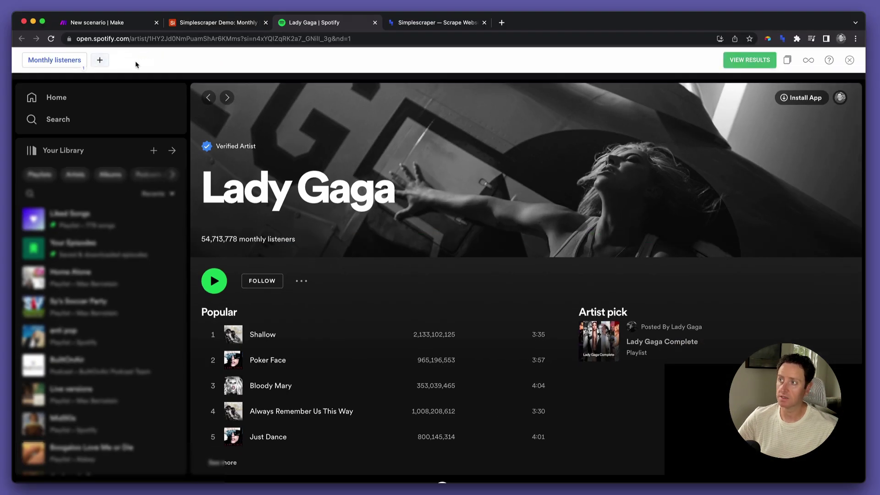
left_click(741, 60)
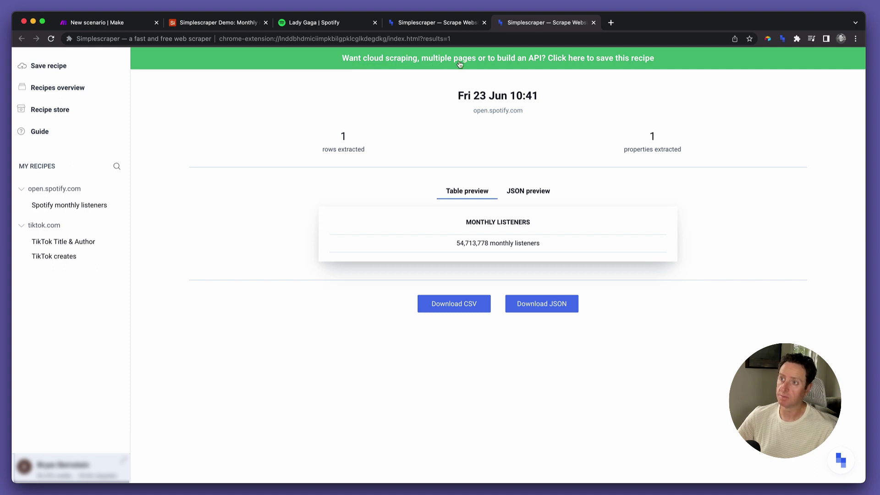
Create the recipe 'Monthly Listeners demo' and open it from My Recipes.
left_click(592, 64)
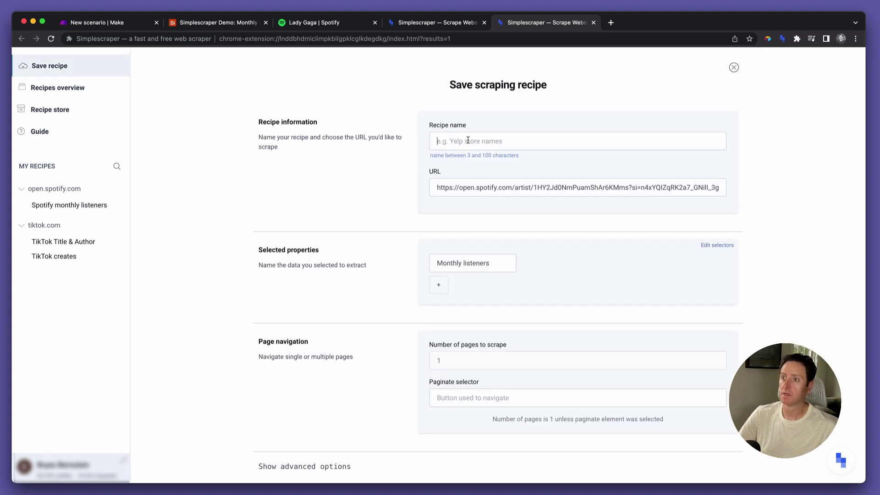
type("Monthly Listeners demo")
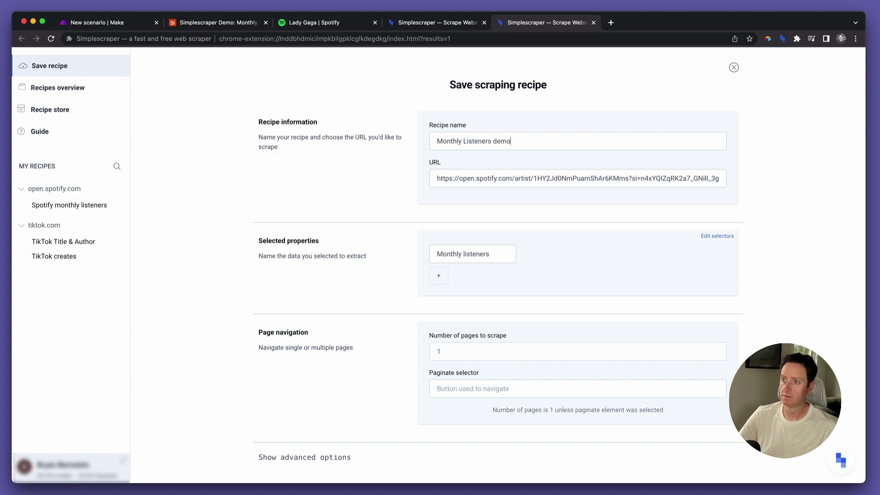
scroll(526, 268, "down", 5)
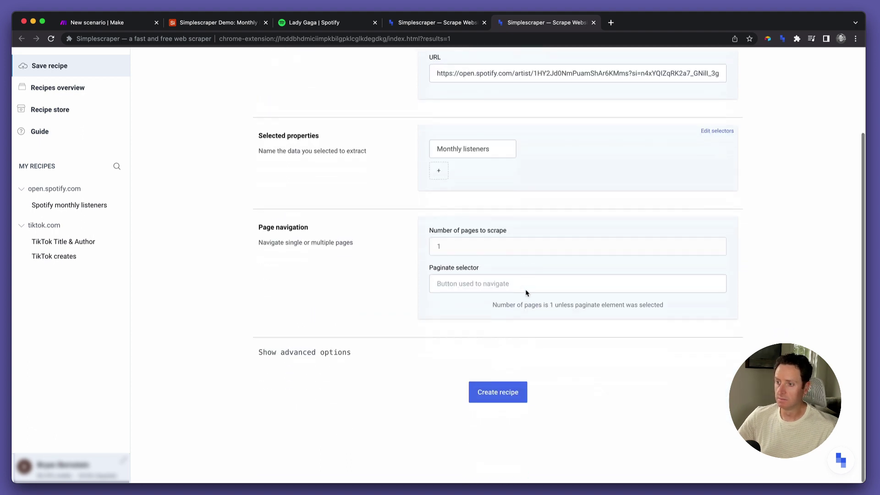
left_click(496, 390)
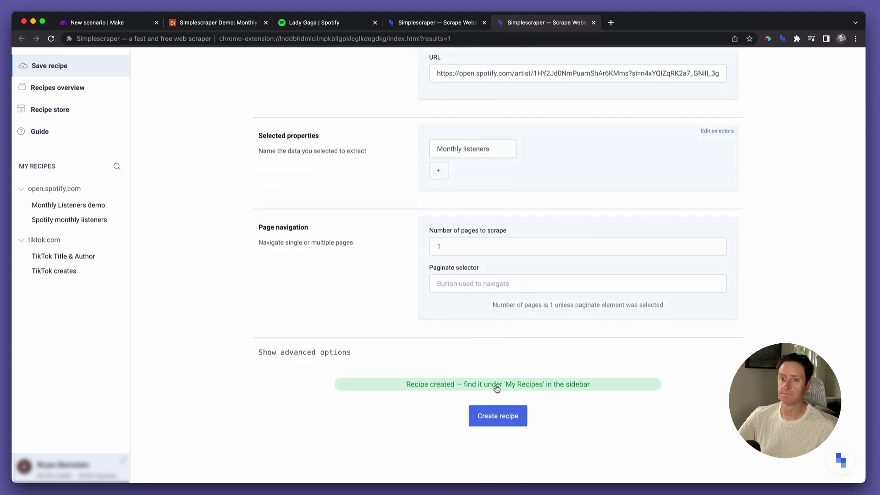
left_click(76, 206)
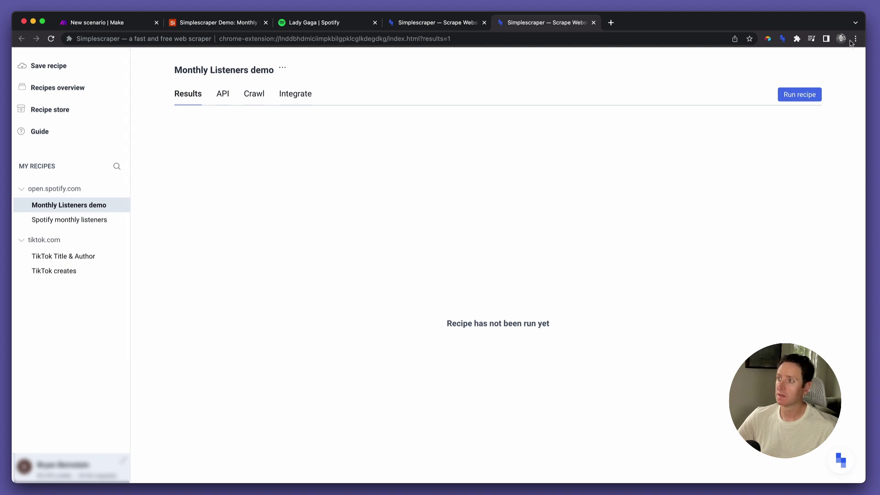
Run the Monthly Listeners demo recipe, review its API URL and parameters, then return to Make.
left_click(805, 95)
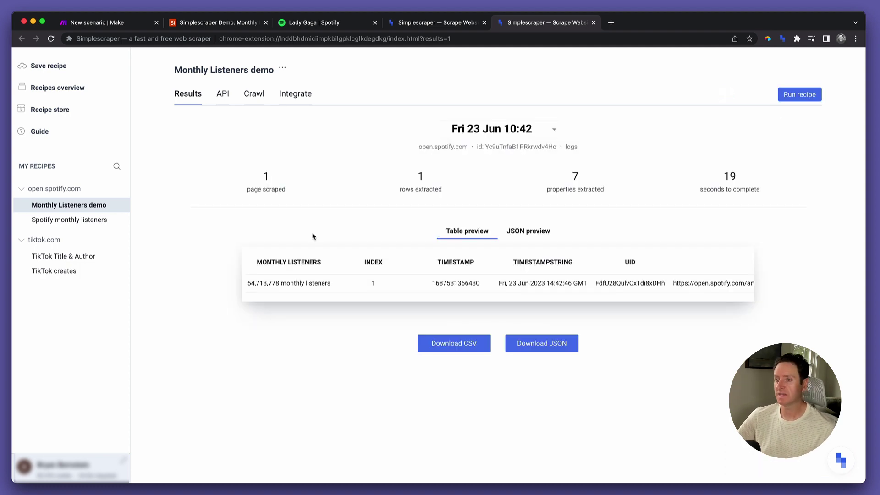
left_click(222, 96)
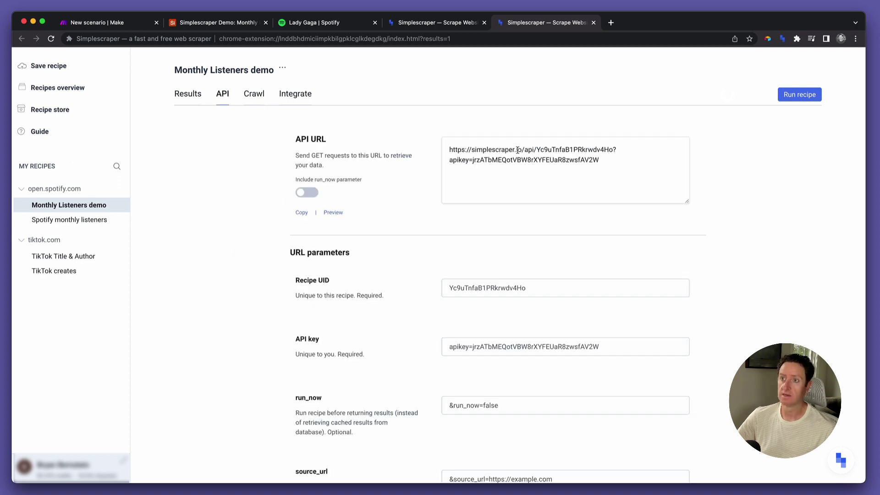
scroll(364, 267, "down", 5)
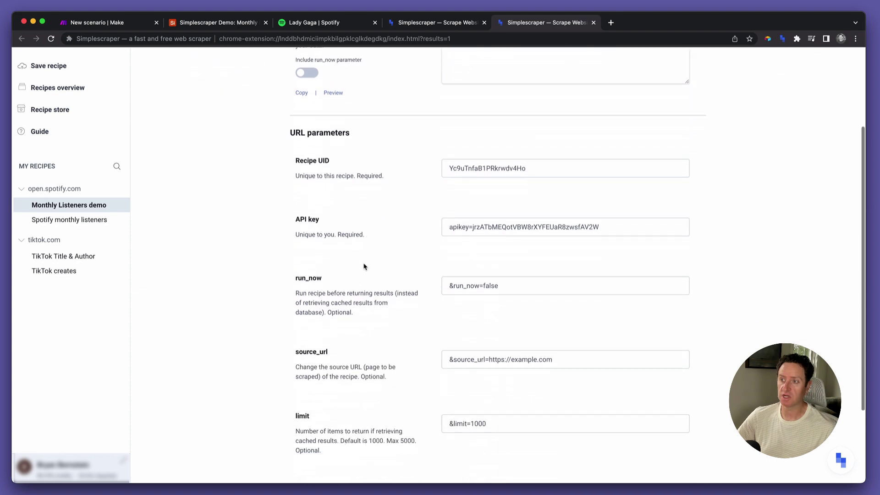
scroll(364, 264, "up", 5)
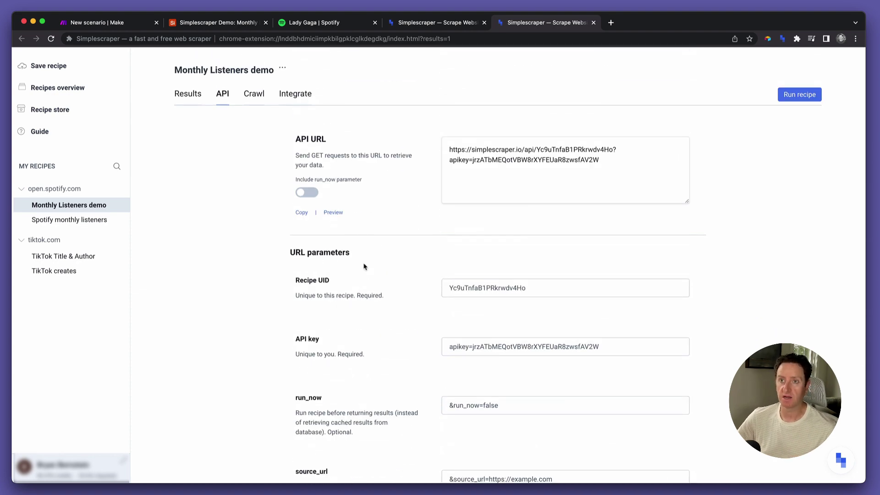
left_click(102, 22)
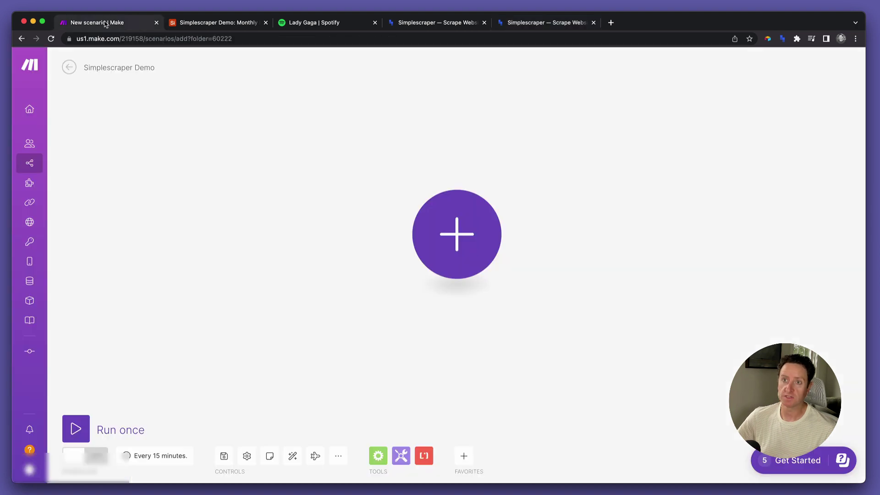
Add an Airtable Search Records module on base Simplescraper Demo, table Monthly Listeners.
left_click(474, 251)
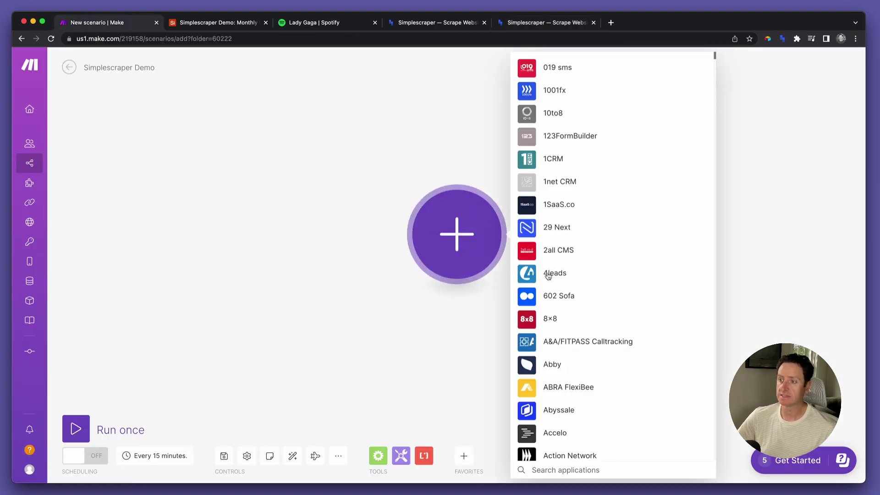
scroll(576, 347, "down", 10)
type("airta")
left_click(555, 224)
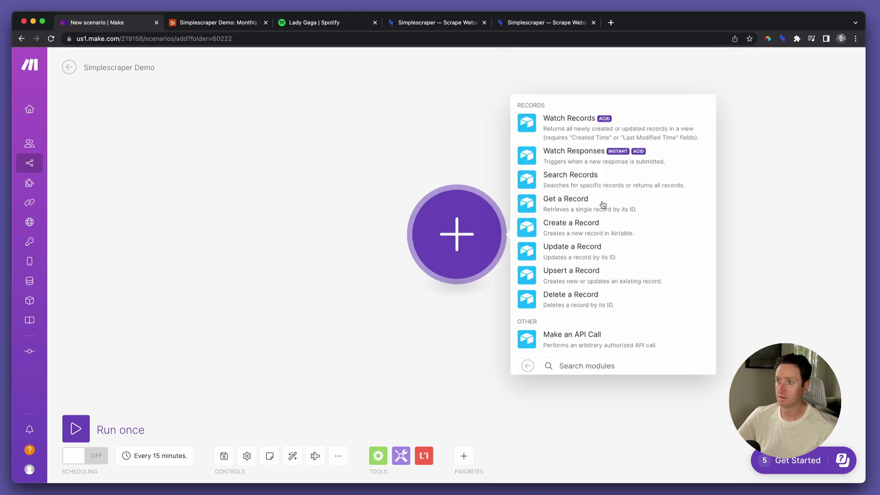
left_click(567, 186)
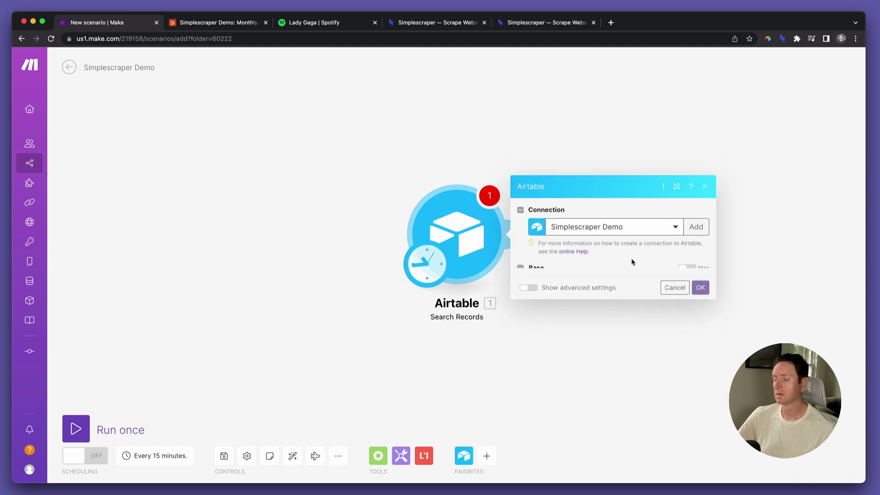
left_click(608, 274)
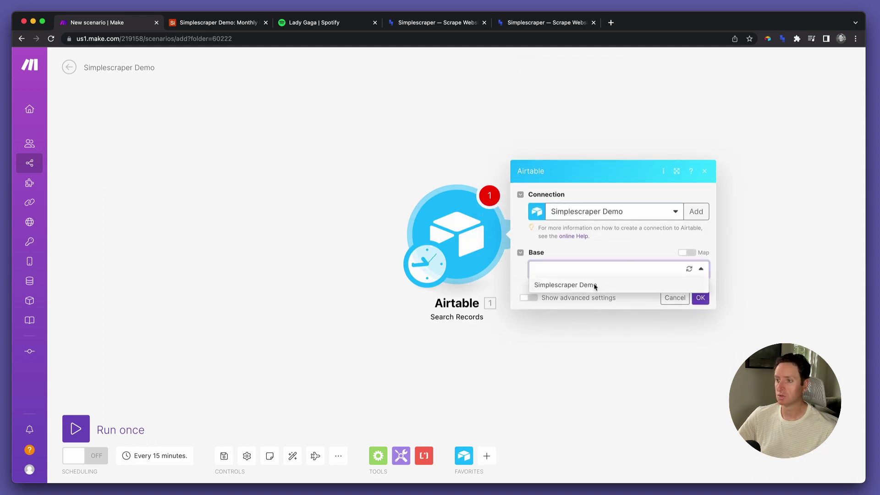
left_click(595, 285)
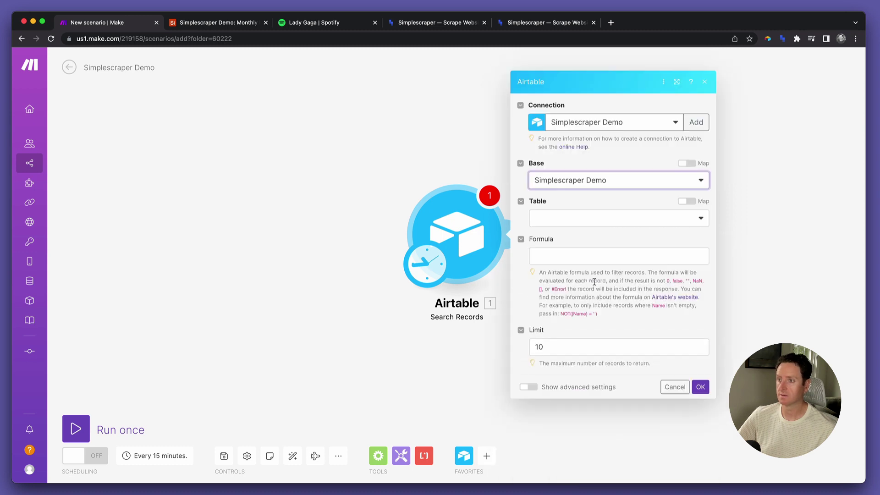
left_click(569, 221)
left_click(567, 247)
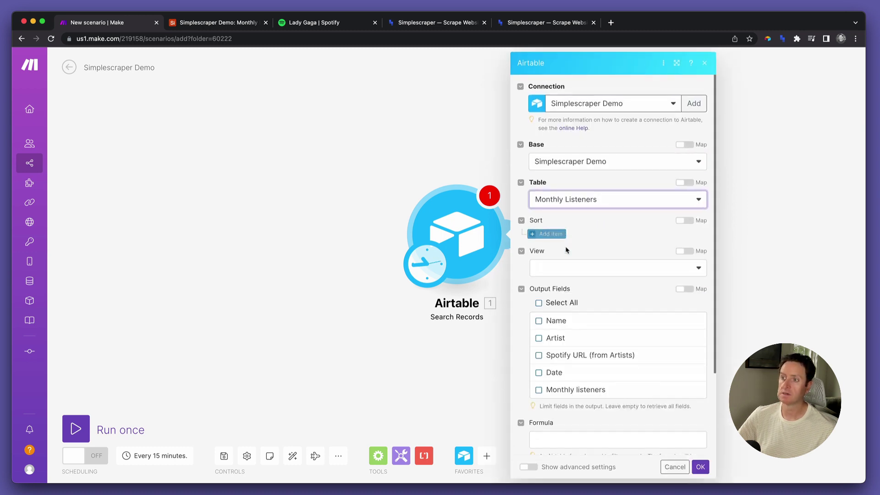
left_click(700, 466)
Run the scenario once and inspect the returned record's Spotify URL.
left_click(180, 330)
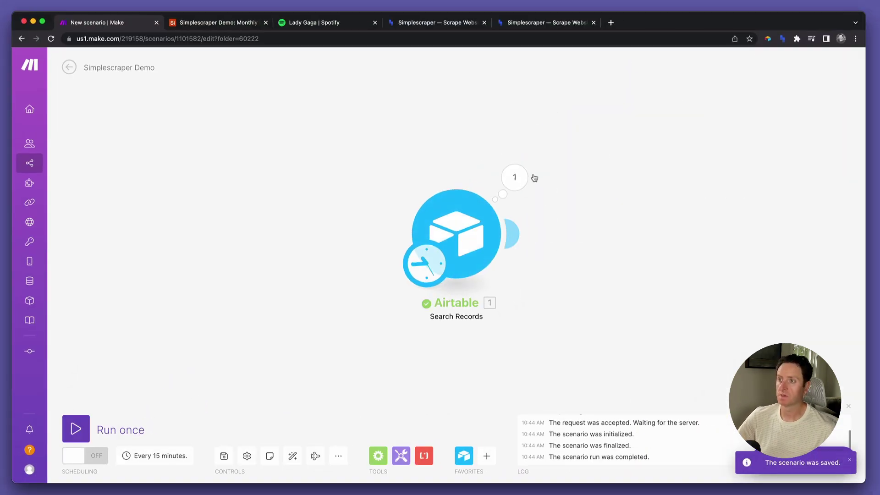
left_click(534, 177)
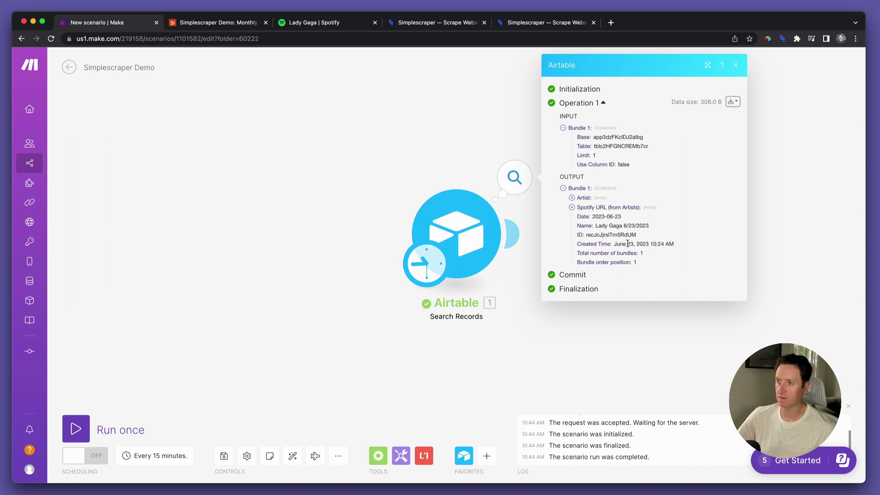
left_click(571, 207)
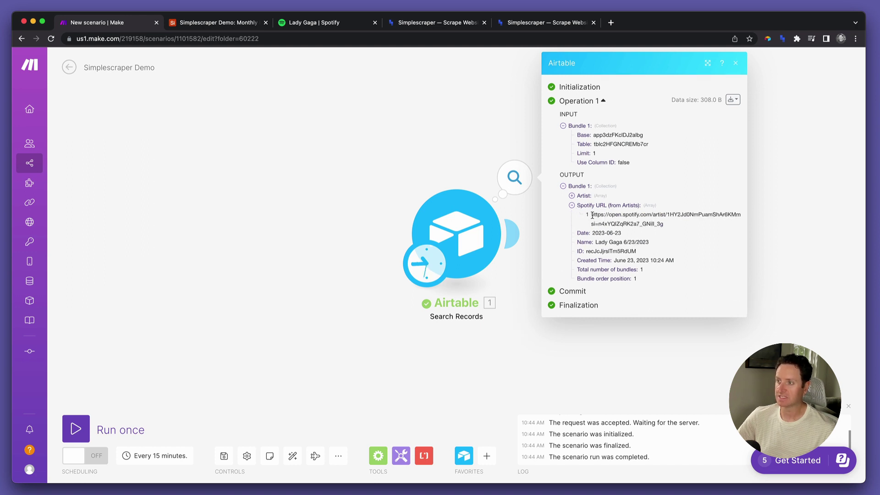
Add an HTTP Make a request module after the Airtable search.
left_click(465, 133)
left_click(512, 231)
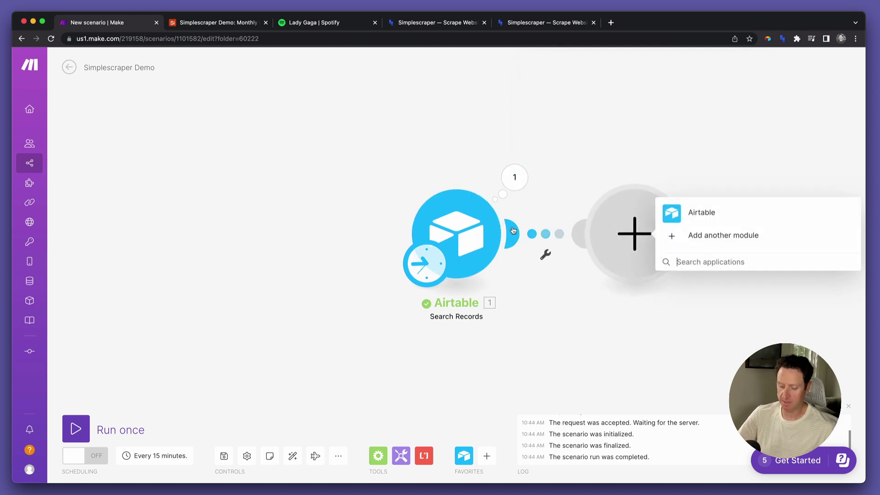
type("http")
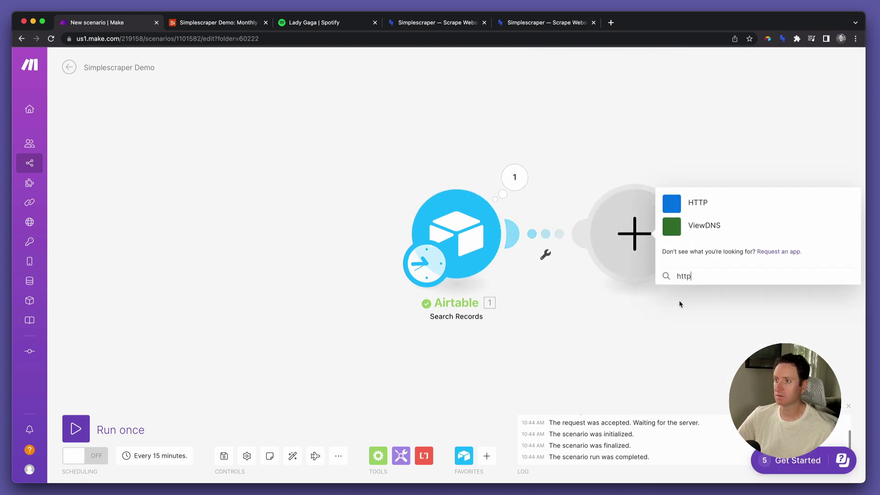
left_click(691, 203)
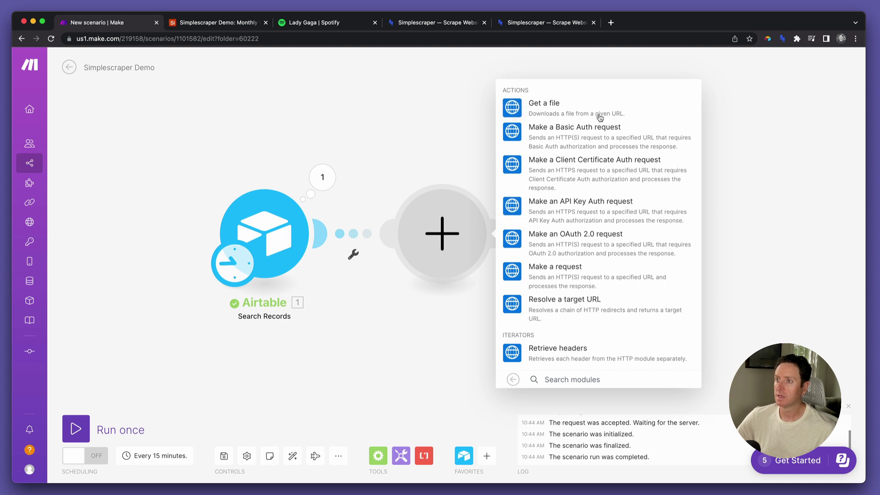
left_click(576, 282)
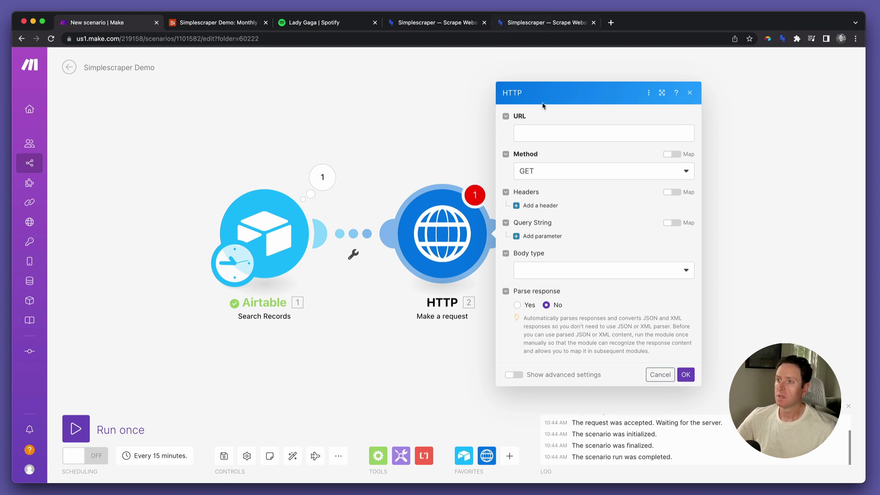
Set the request URL to the recipe's Simplescraper API URL, with the API key portion removed.
left_click(528, 27)
left_click(485, 173)
key("ctrl+c")
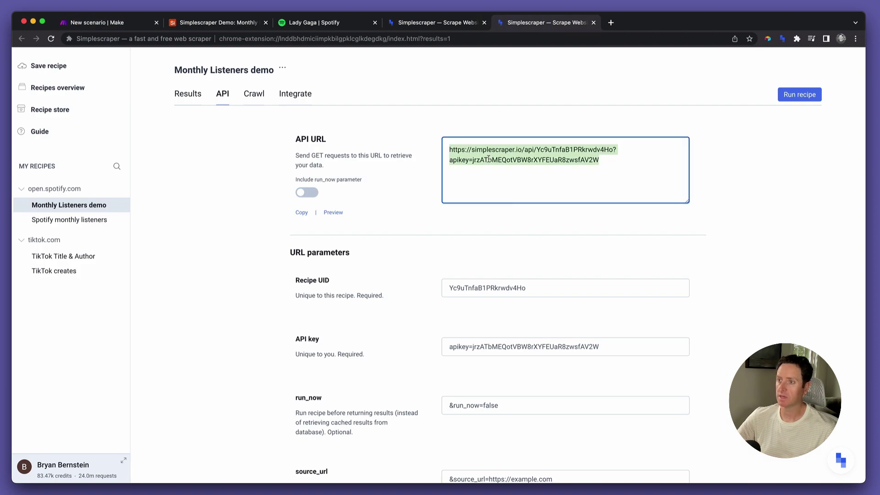
left_click(92, 23)
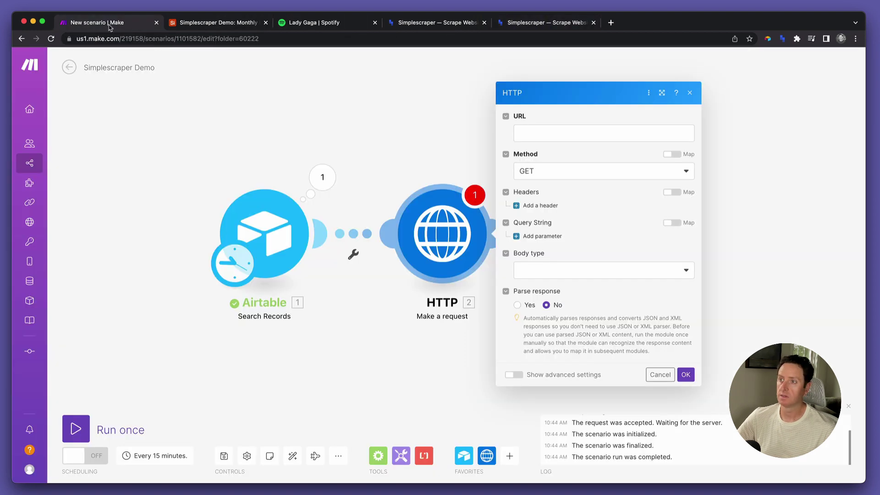
left_click(523, 130)
key("ctrl+v")
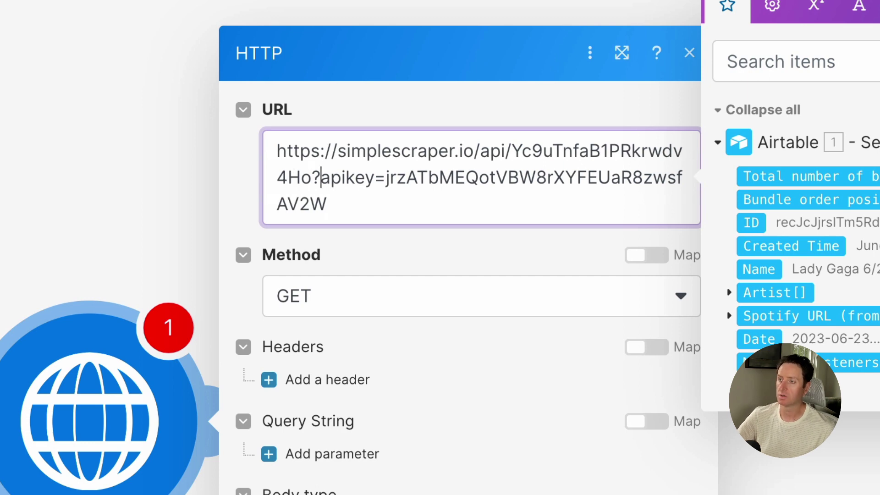
left_click_drag(321, 177, 326, 204)
key("ctrl+c")
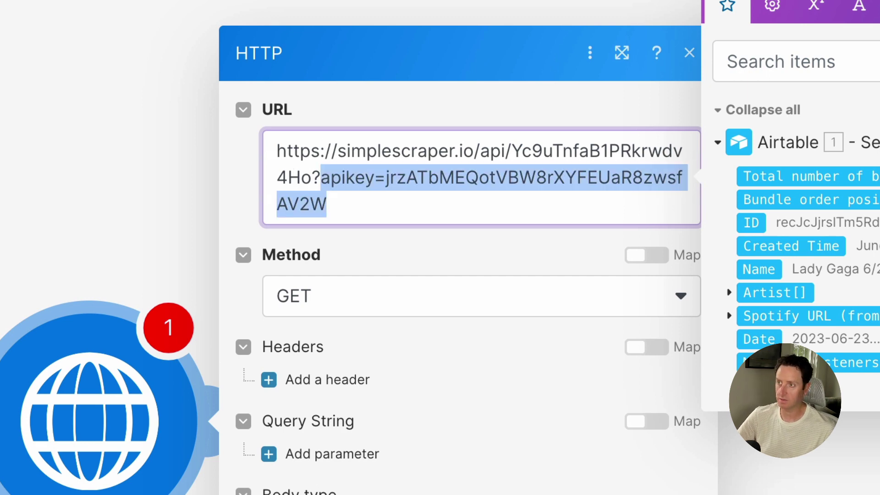
key("BackSpace")
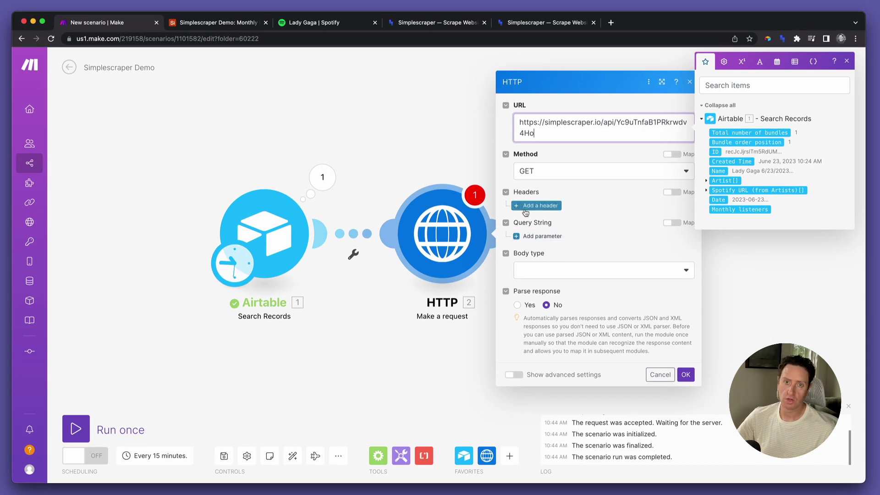
Add a first query parameter whose value maps the searched artist's Spotify URL.
left_click(527, 236)
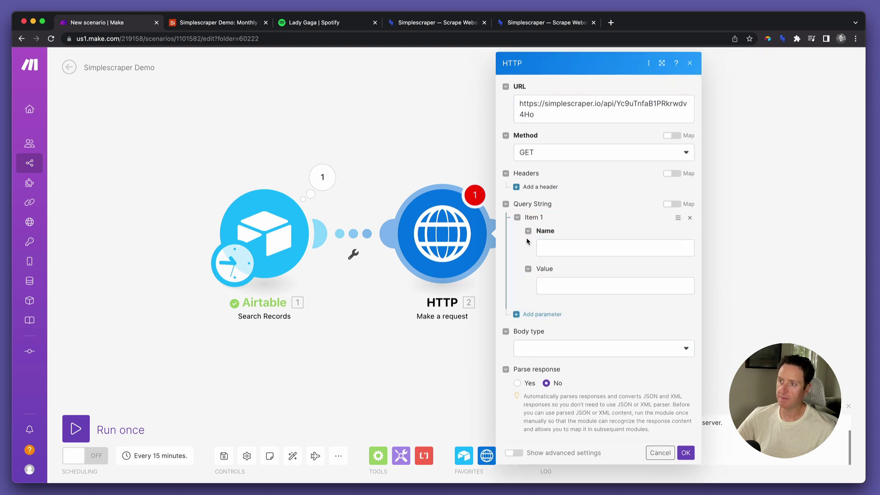
left_click(557, 251)
type("source_url")
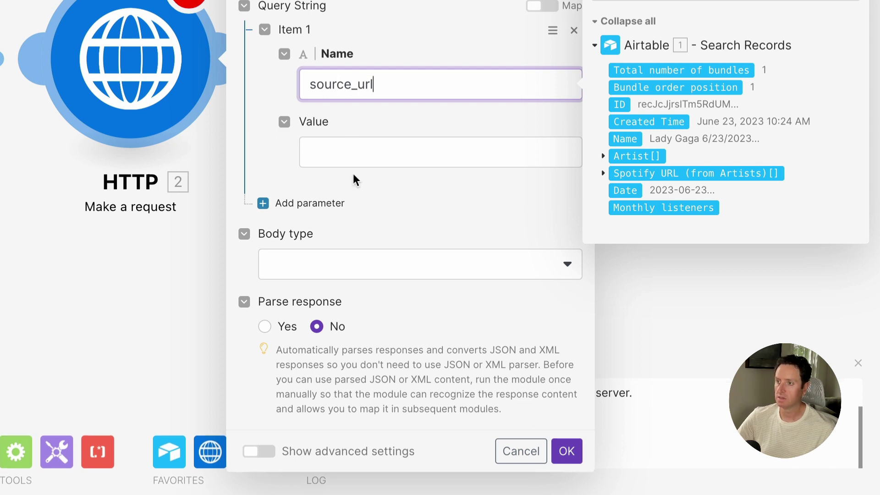
left_click(342, 163)
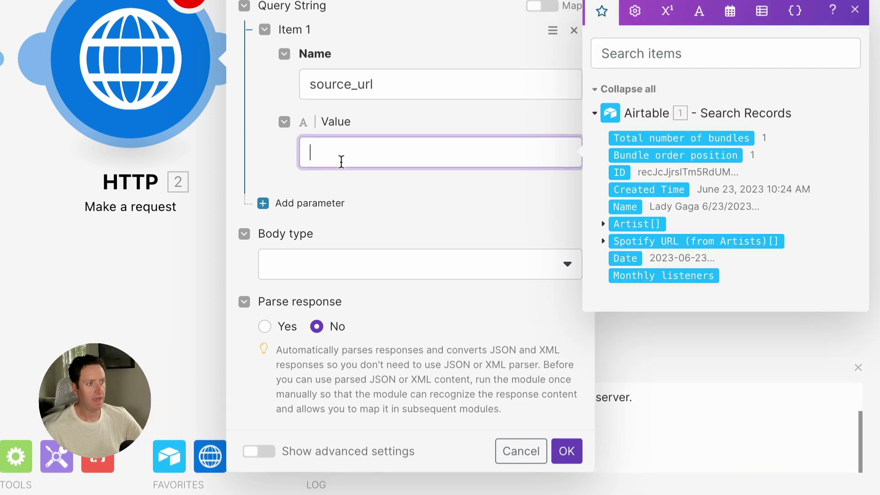
left_click(603, 241)
left_click(636, 251)
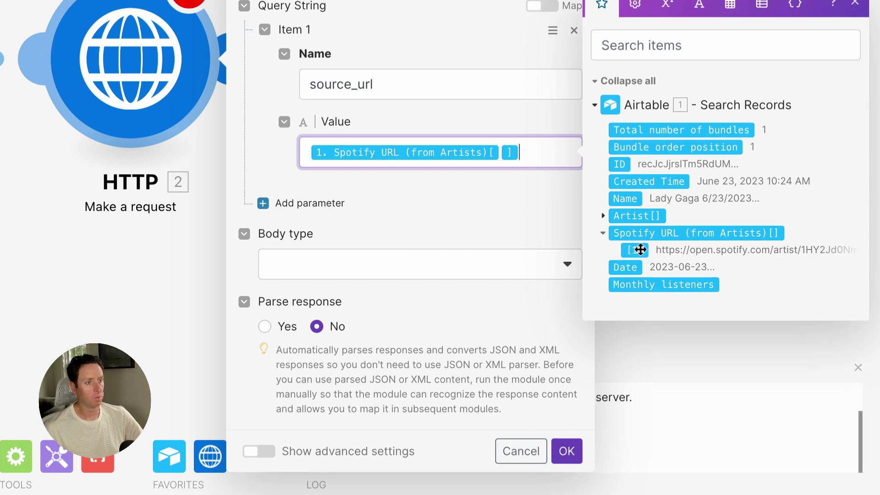
Add an apikey query parameter holding the pasted API key without its prefix.
left_click(310, 202)
left_click(371, 258)
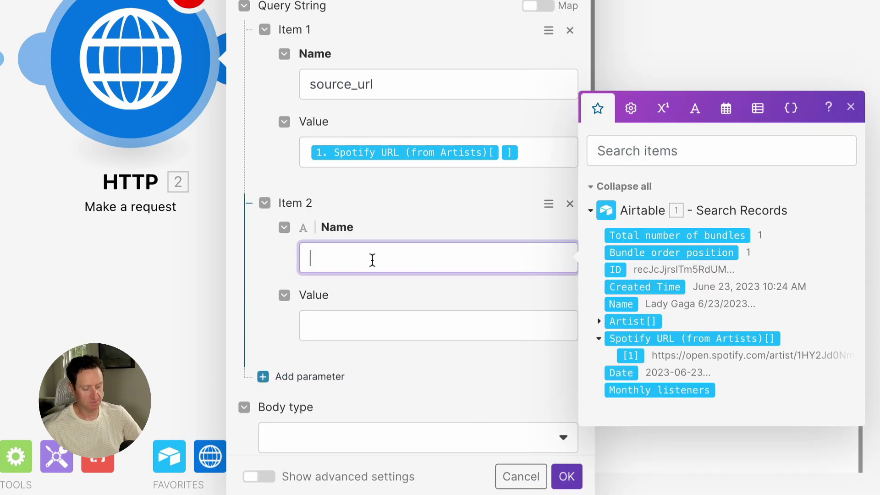
type("apikey")
key("Tab")
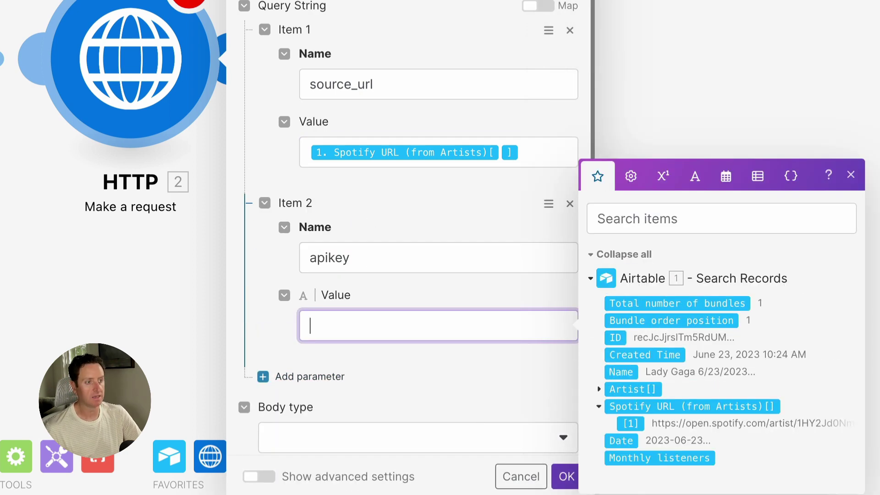
key("ctrl+v")
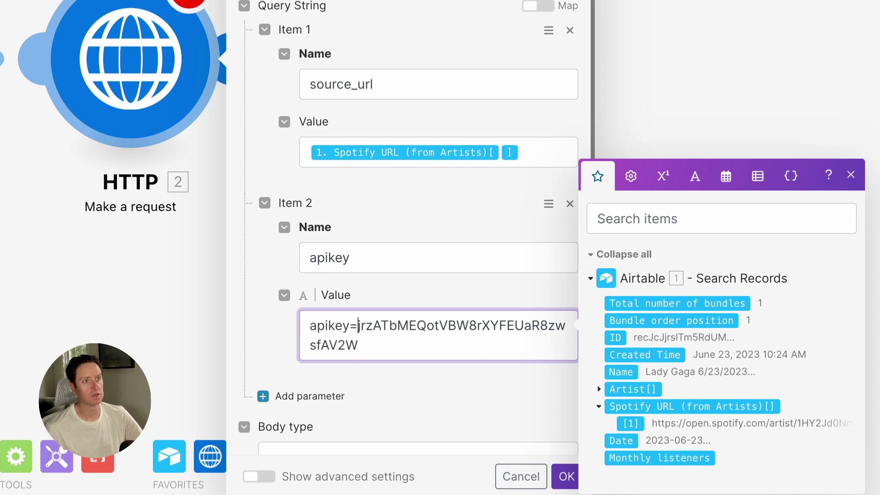
scroll(412, 275, "down", 2)
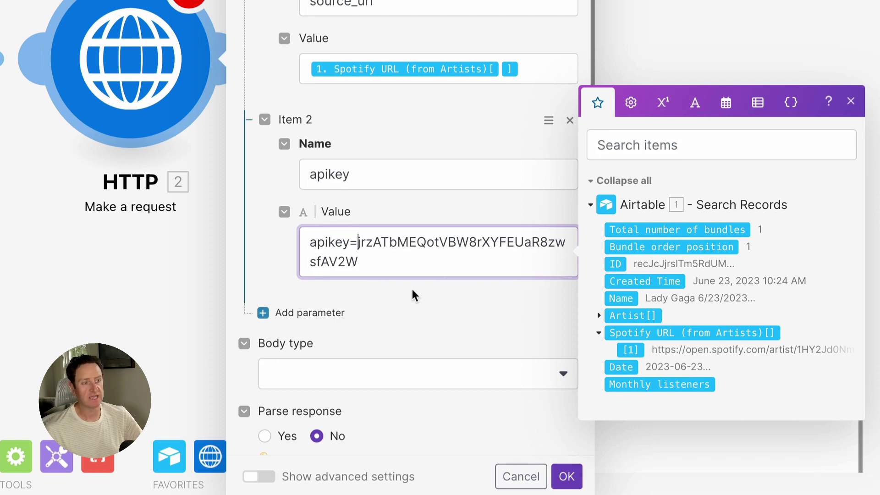
key("shift+Left")
key("shift+Left")
key("shift+Left")
key("shift+Left")
key("shift+Left")
key("shift+Left")
key("shift+Left")
key("BackSpace")
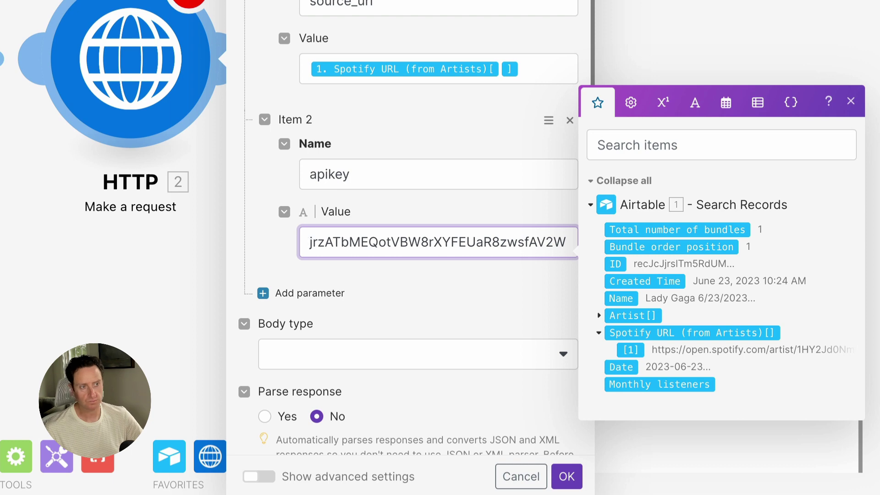
Add a limit query parameter and a run_now parameter set to true.
left_click(298, 294)
scroll(340, 307, "down", 3)
left_click(329, 244)
type("limit")
left_click(315, 308)
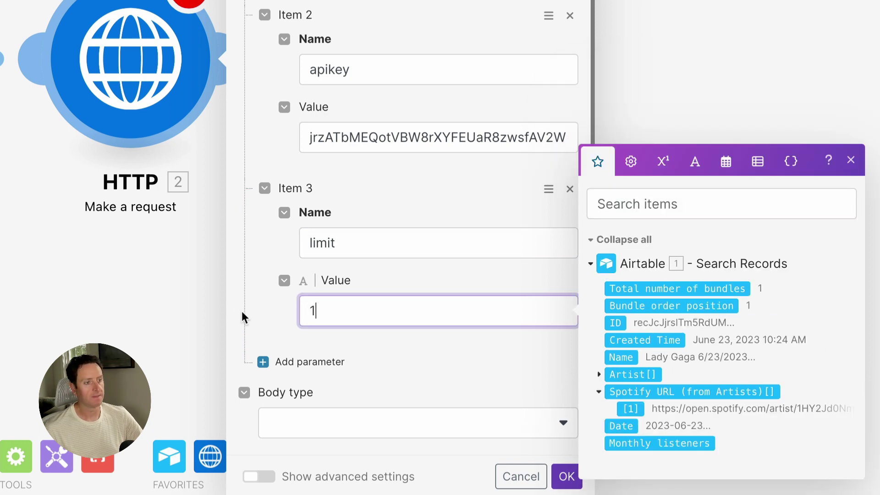
left_click(293, 362)
scroll(363, 403, "down", 4)
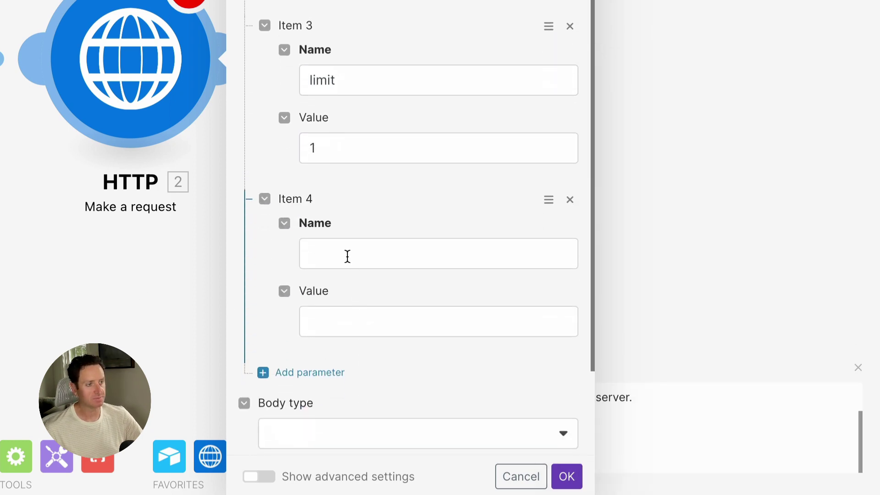
left_click(346, 255)
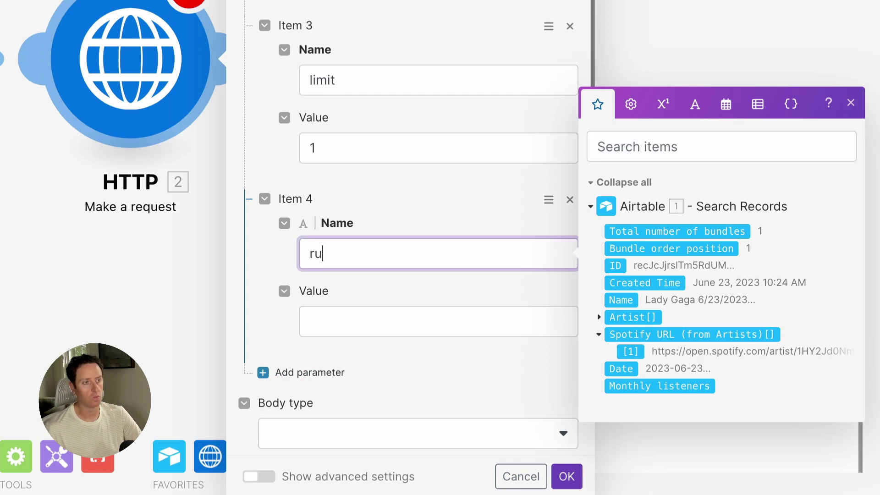
type("run_now")
left_click(347, 321)
type("true")
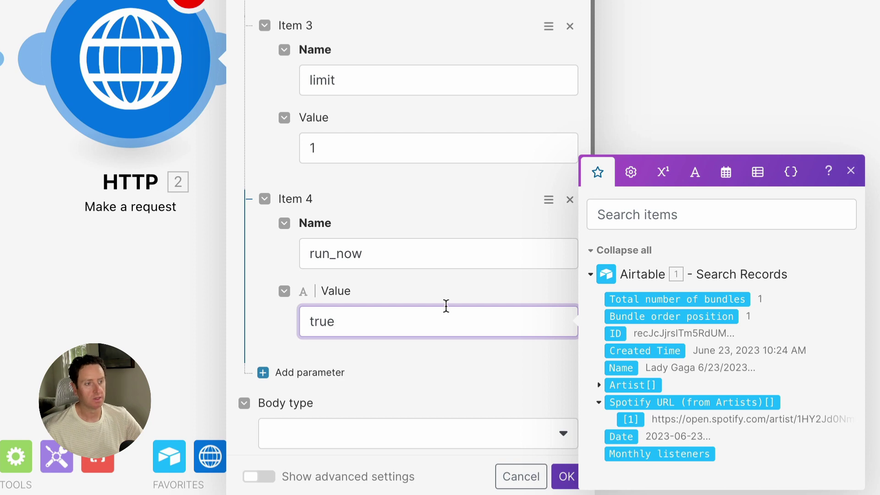
Set body type Raw with JSON content type, enable Parse response, and confirm.
scroll(446, 306, "down", 3)
left_click(380, 298)
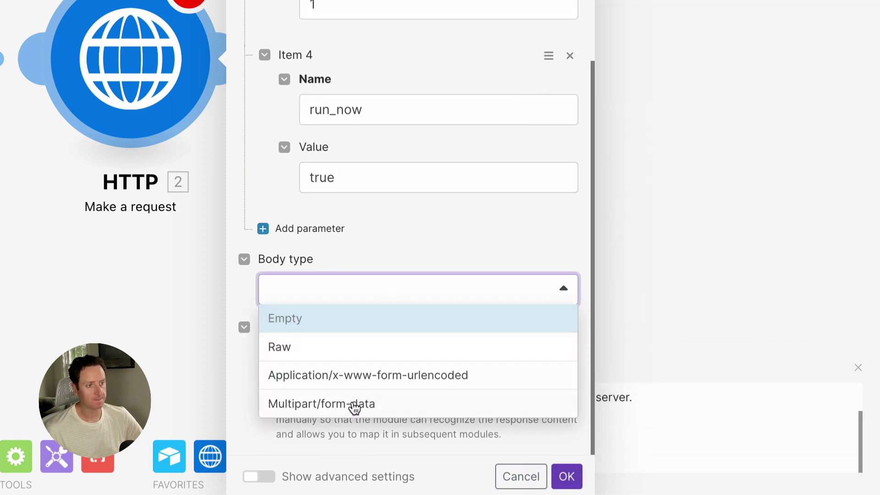
left_click(346, 356)
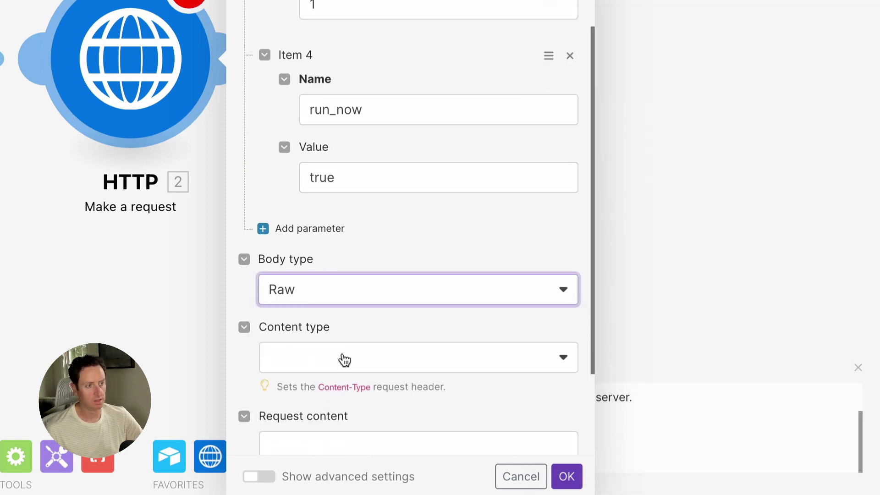
left_click(345, 359)
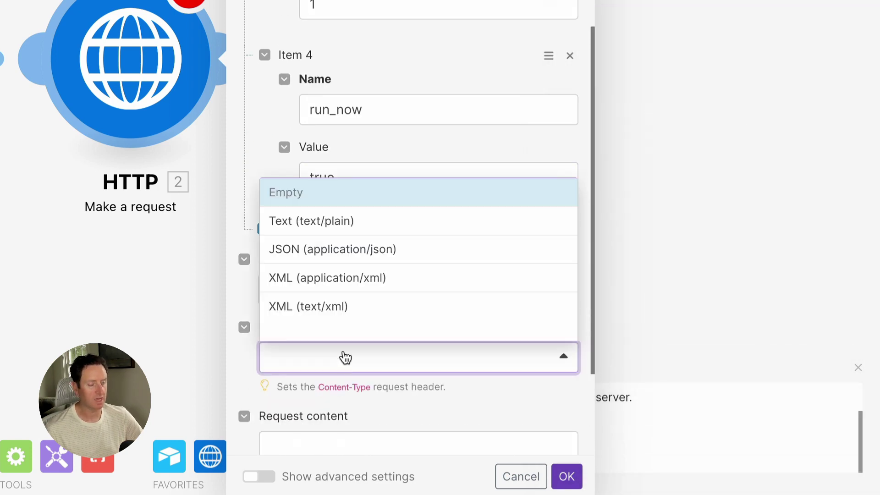
left_click(360, 253)
scroll(358, 251, "down", 3)
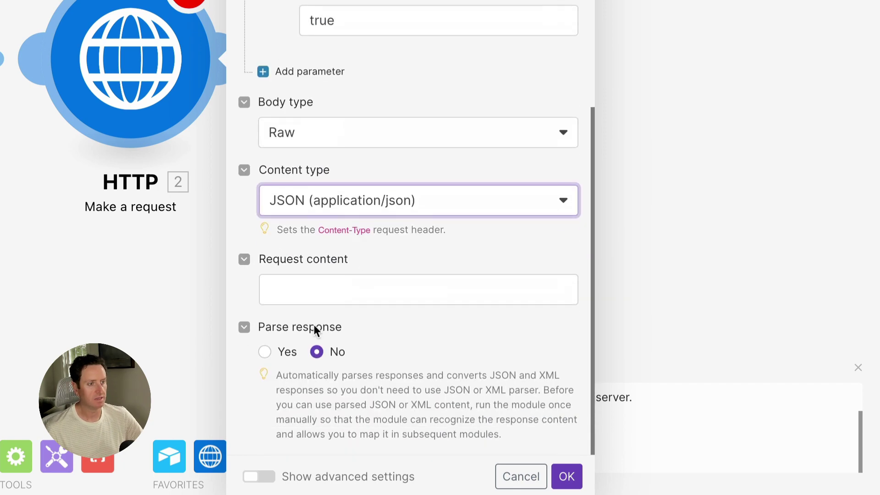
left_click(264, 352)
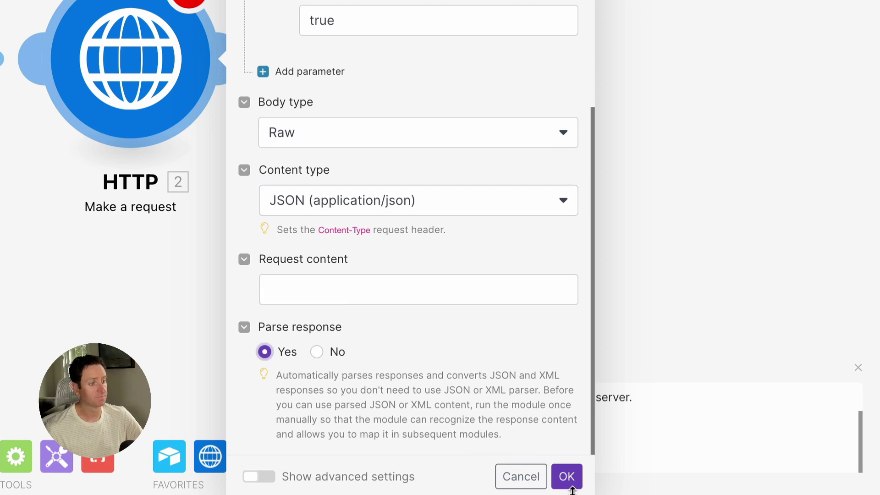
left_click(568, 477)
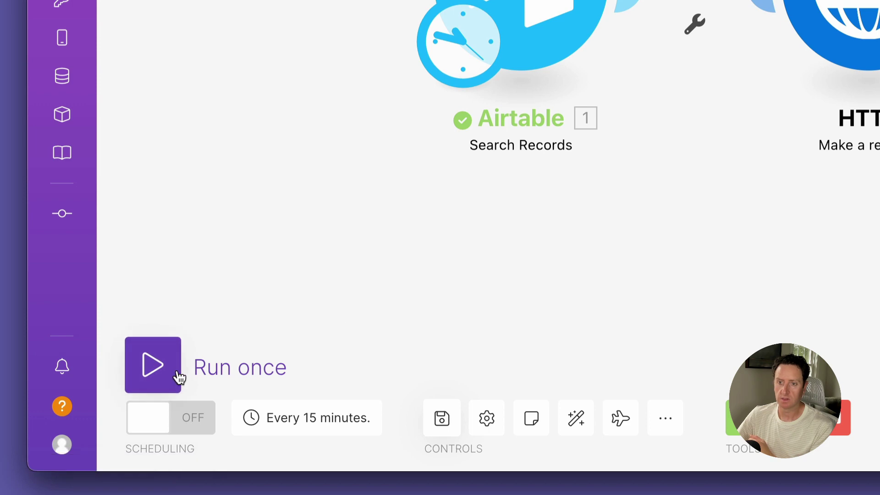
Test-run the scenario and check HTTP output Data > data > 1 shows 54,713,778 monthly listeners.
left_click(177, 377)
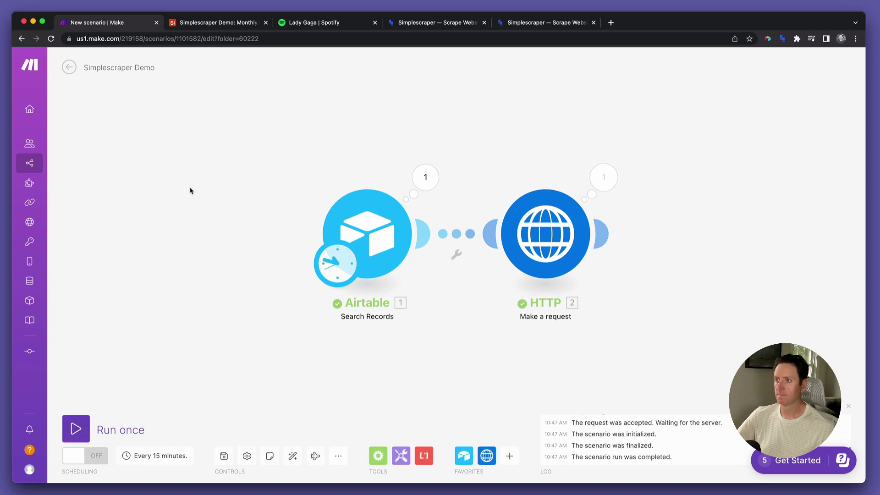
left_click(604, 179)
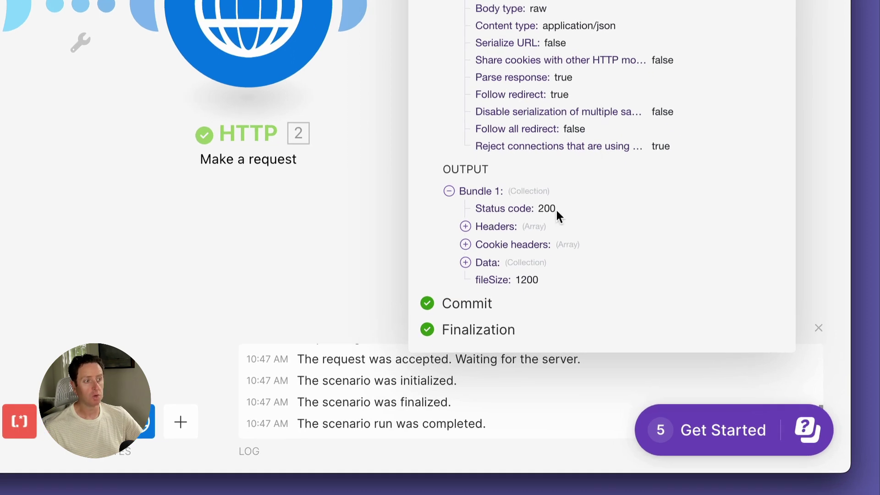
left_click(465, 264)
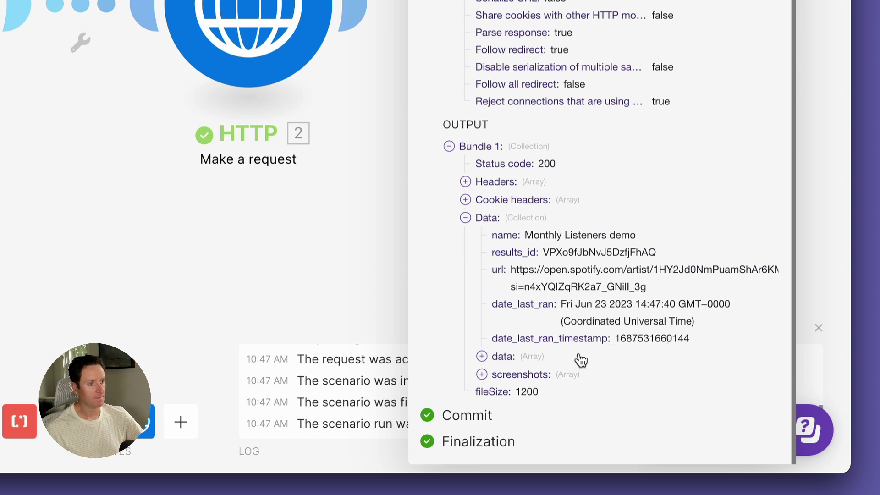
left_click(481, 357)
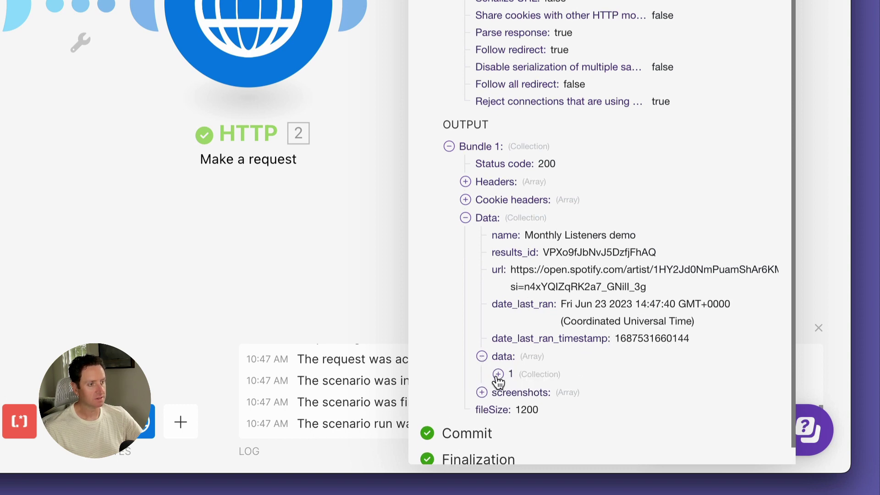
left_click(498, 373)
scroll(543, 387, "down", 3)
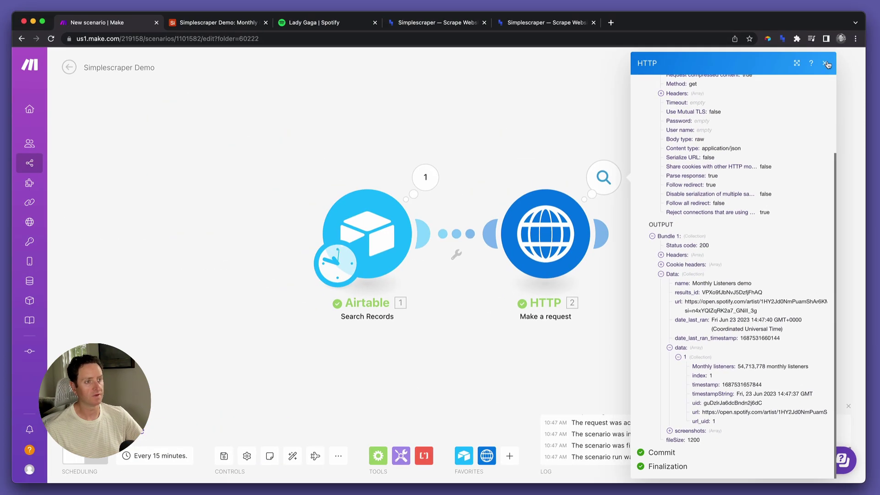
left_click(826, 63)
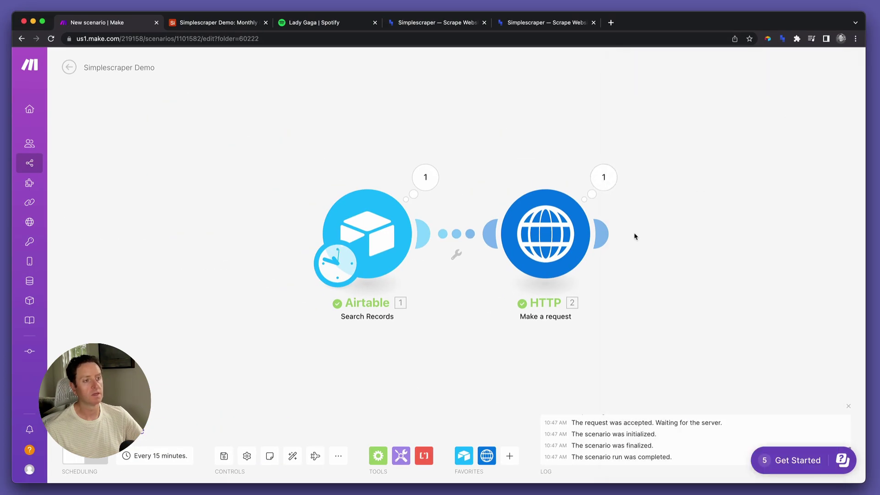
Add an Airtable Update a Record module on base Simplescraper Demo, table Monthly Listeners.
left_click(604, 235)
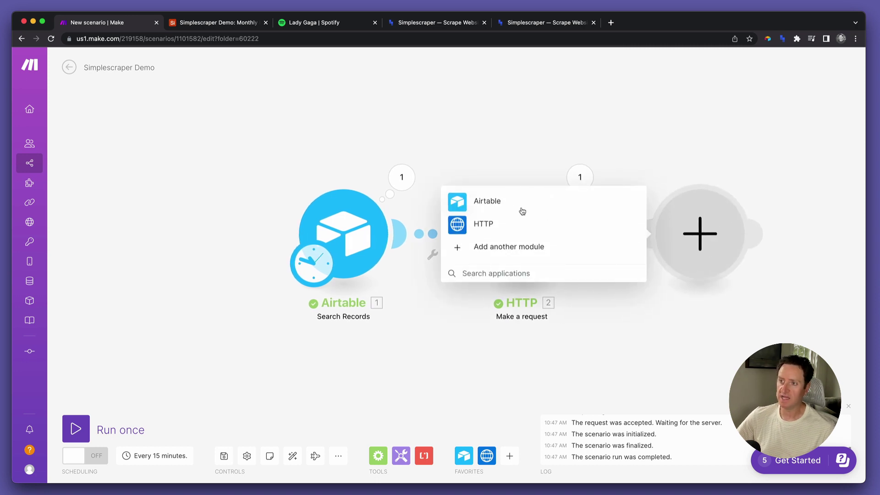
left_click(488, 204)
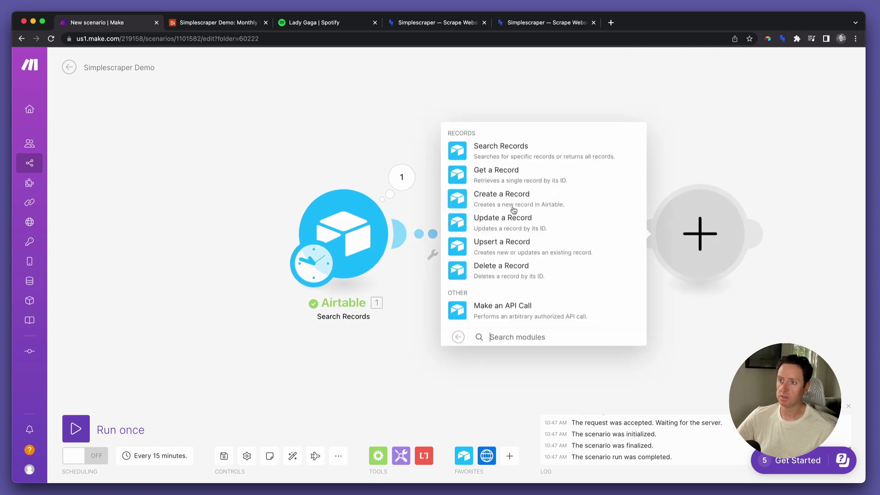
left_click(510, 220)
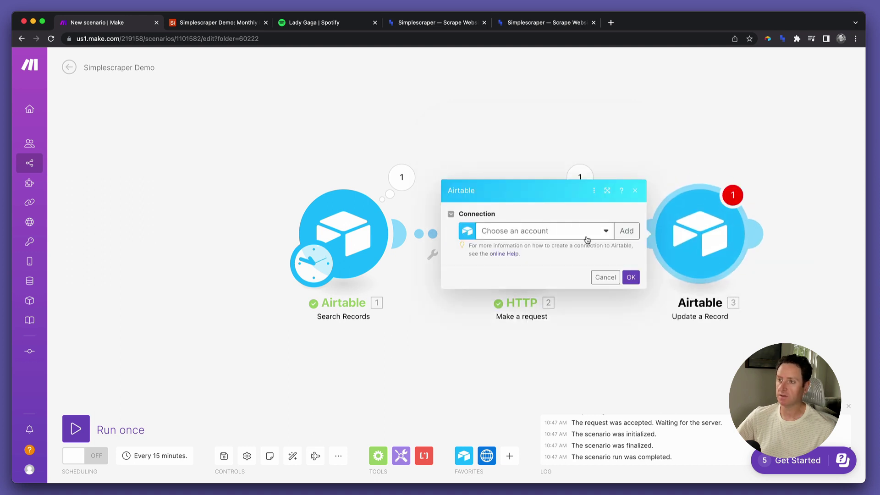
left_click(517, 221)
left_click(513, 234)
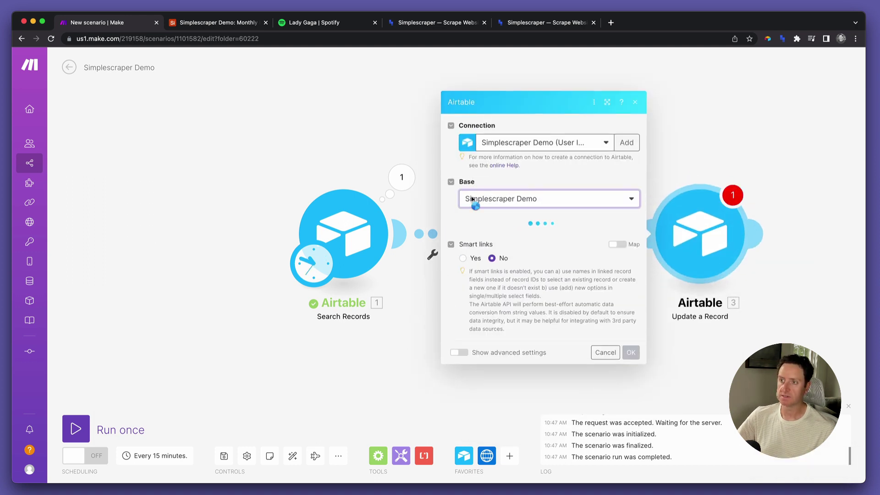
left_click(509, 236)
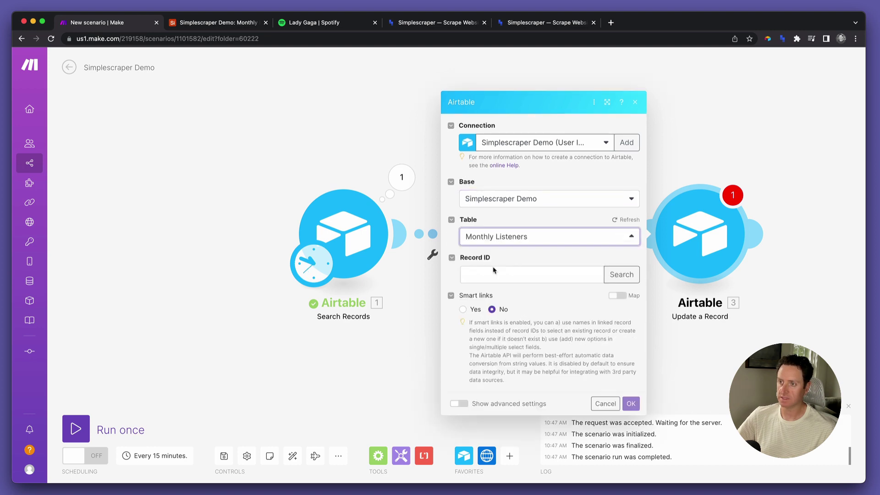
left_click(500, 265)
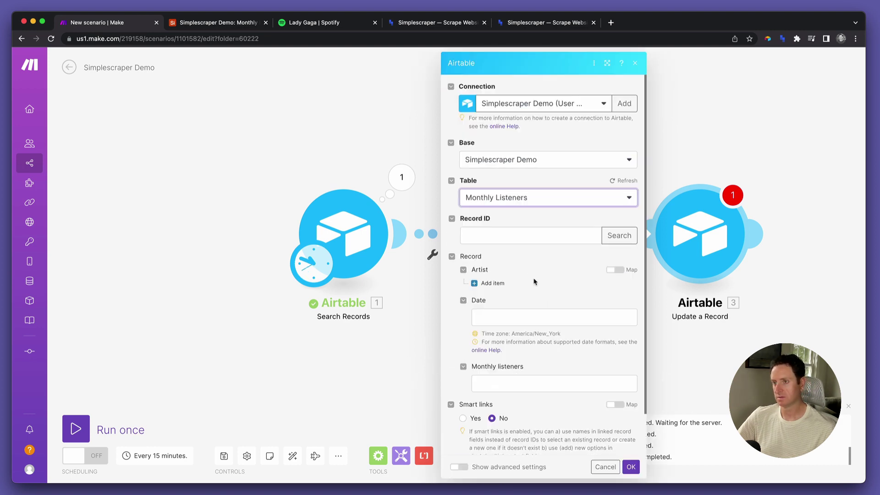
Map Record ID to the search's 1. ID and Monthly listeners to the scraped value.
left_click(498, 235)
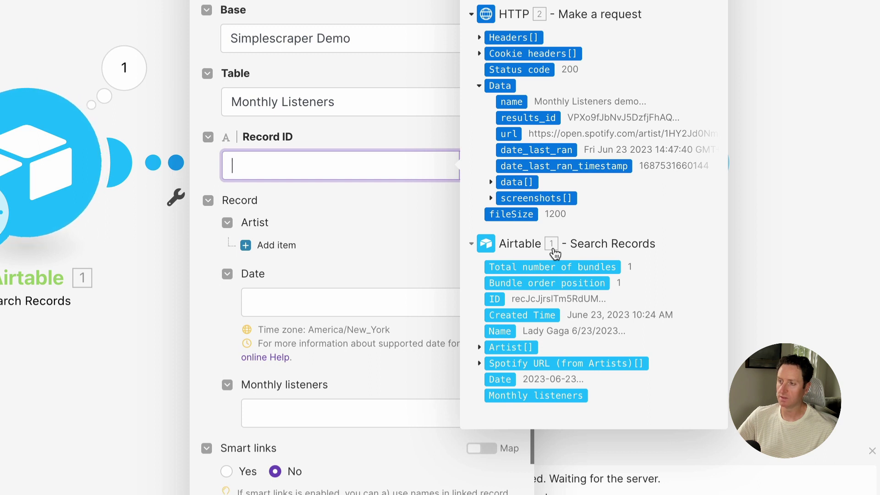
left_click(497, 300)
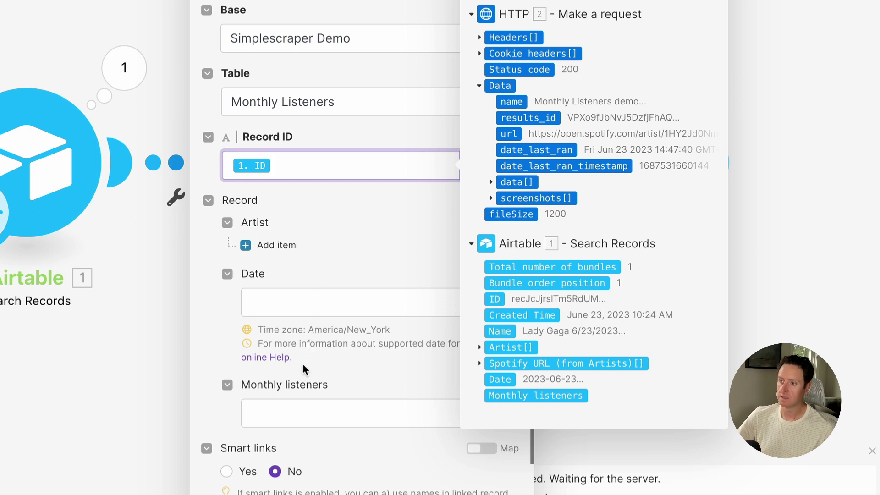
left_click(275, 411)
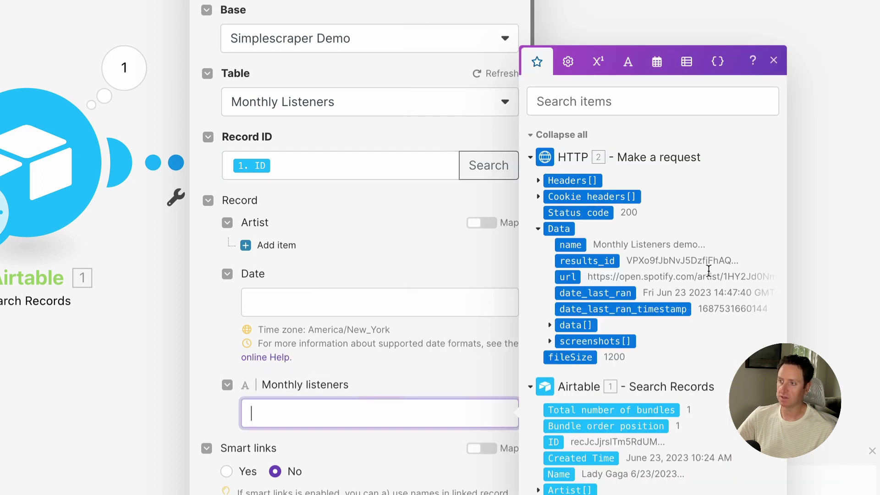
left_click(550, 325)
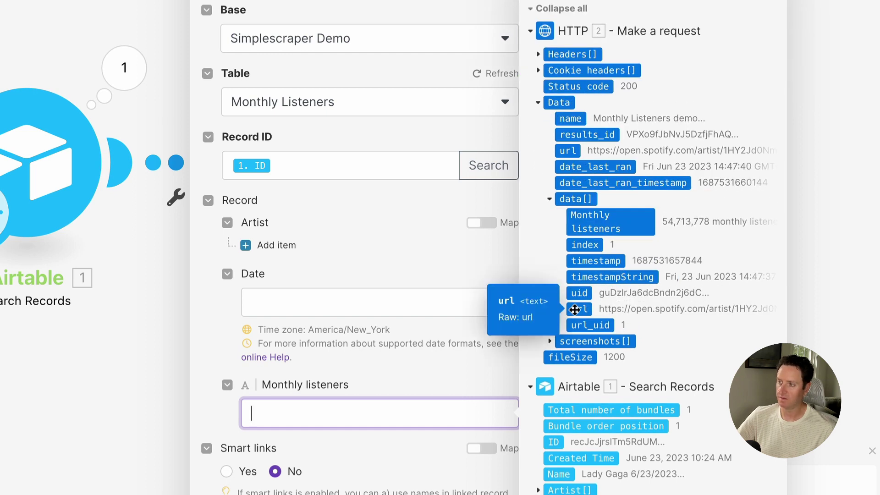
left_click(613, 221)
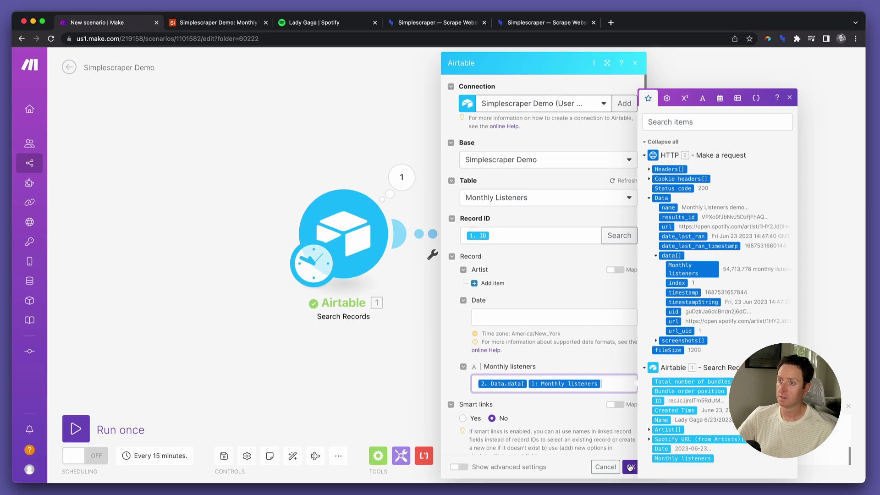
left_click(627, 465)
Raise the Airtable Search Records limit to 4.
key("super+s")
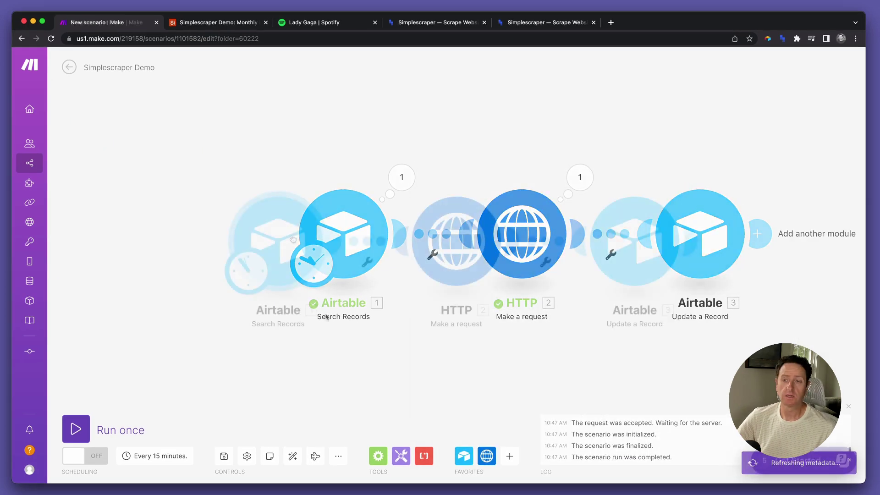
left_click(292, 239)
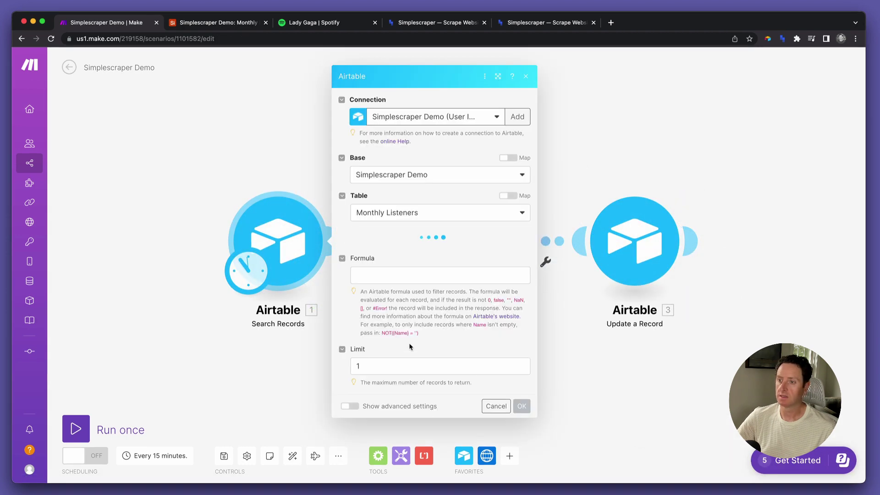
scroll(374, 372, "down", 2)
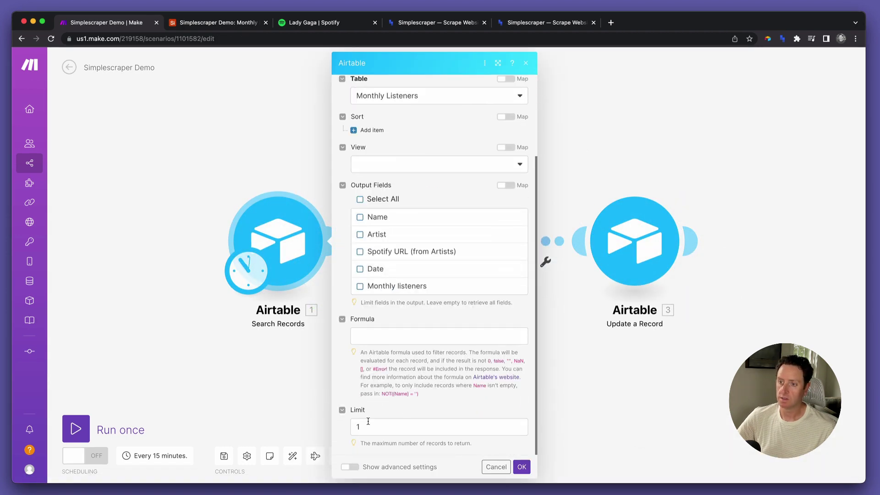
left_click(366, 430)
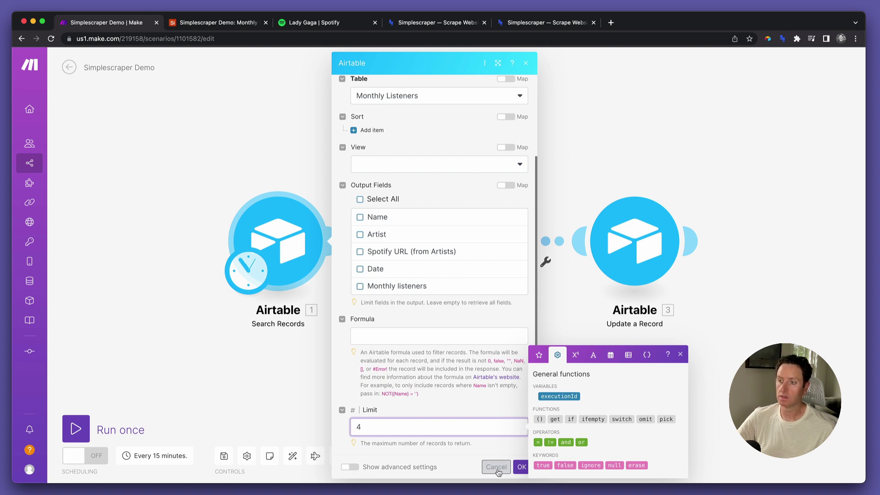
left_click(521, 466)
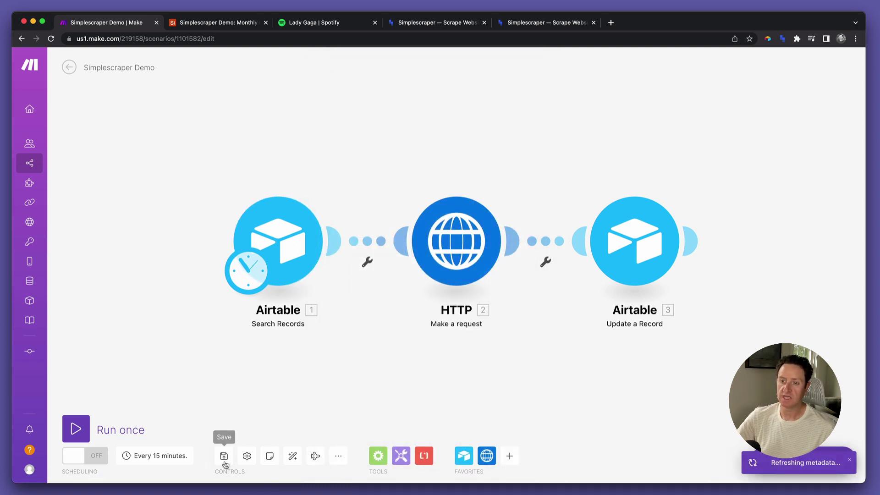
Save the scenario, run it once, and check Airtable's Monthly Listeners table.
left_click(224, 455)
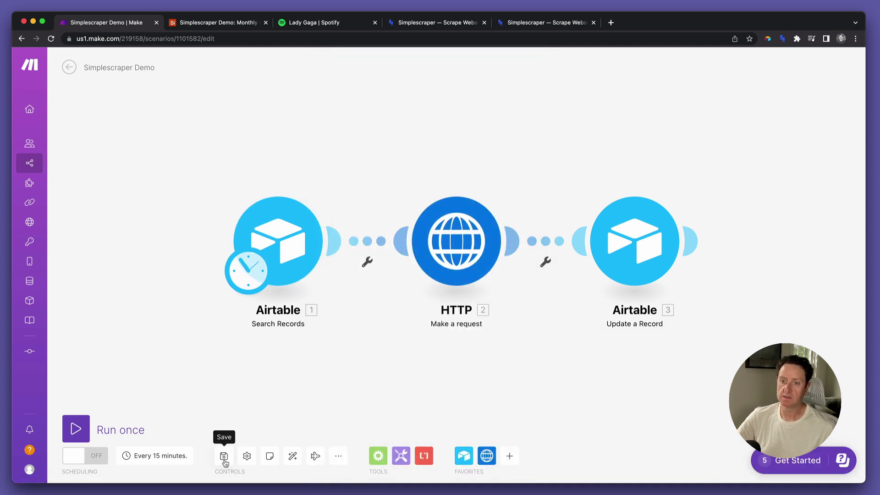
left_click(84, 430)
left_click(247, 22)
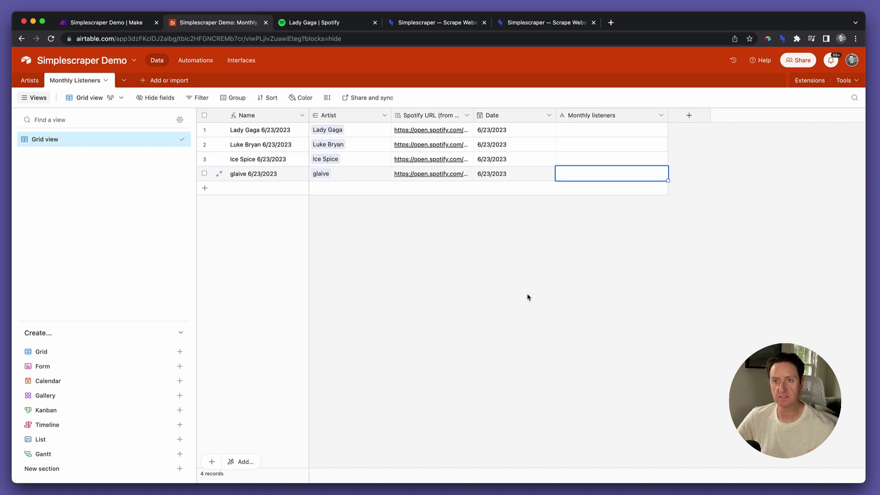
Inspect the Monthly listeners cells of all four 6/23/2023 artist rows, then clear the selection.
left_click(588, 134)
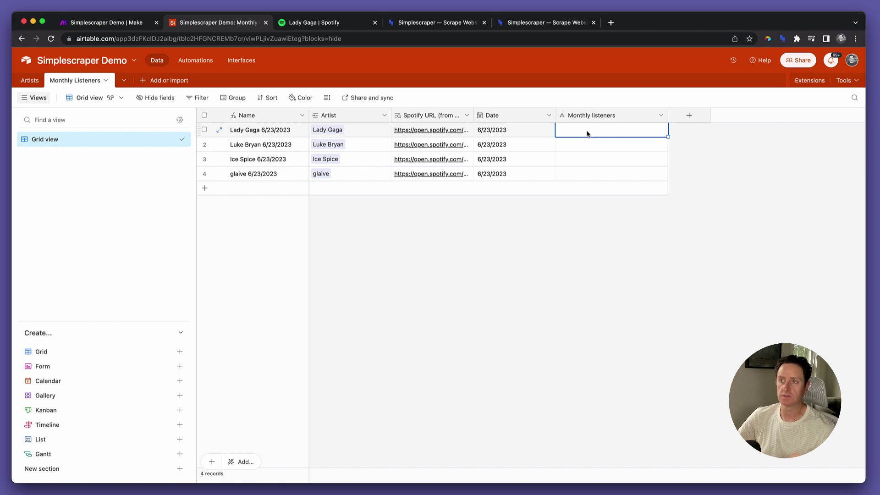
left_click(585, 144)
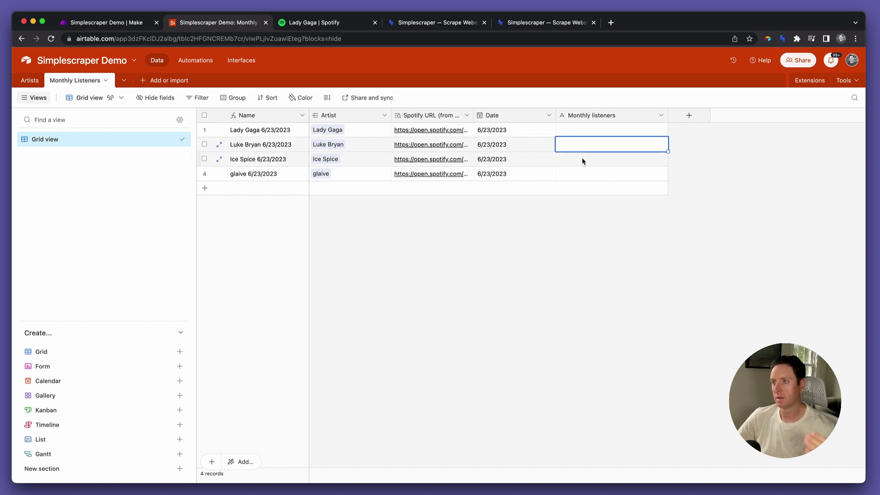
left_click(582, 162)
left_click(580, 175)
left_click(560, 225)
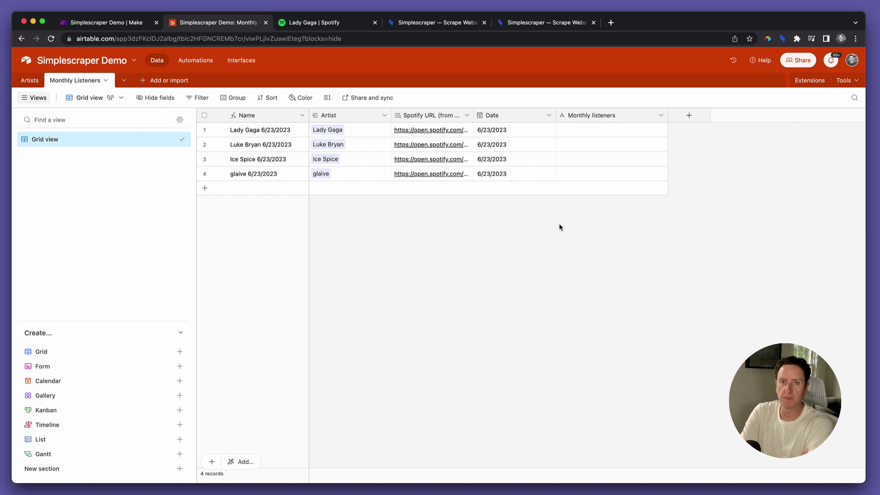